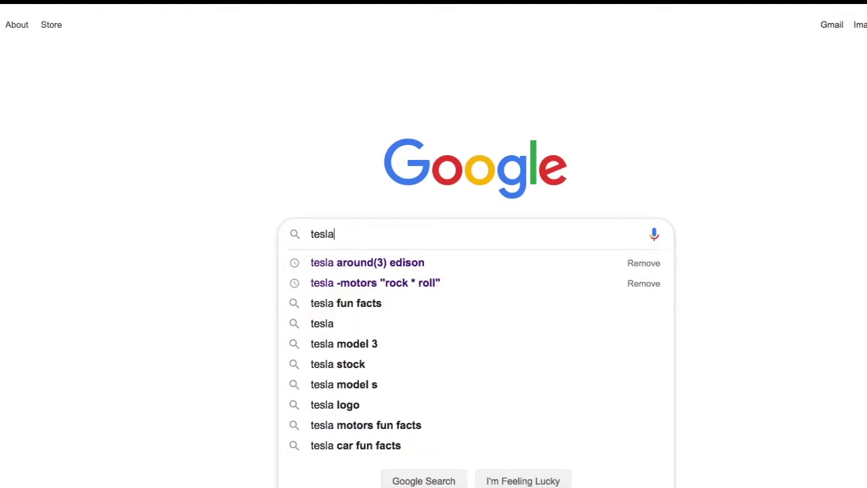
Run the search for tesla and skim the results page
key(Return)
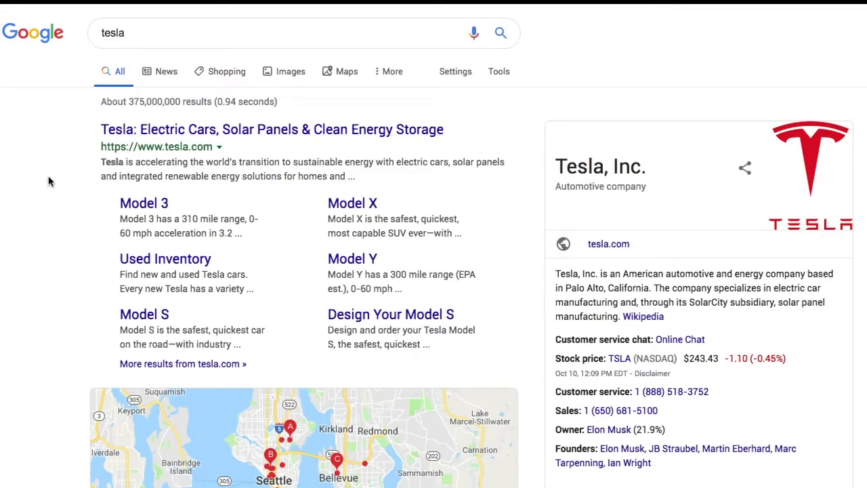
scroll(49, 181, down, 3)
scroll(49, 181, up, 3)
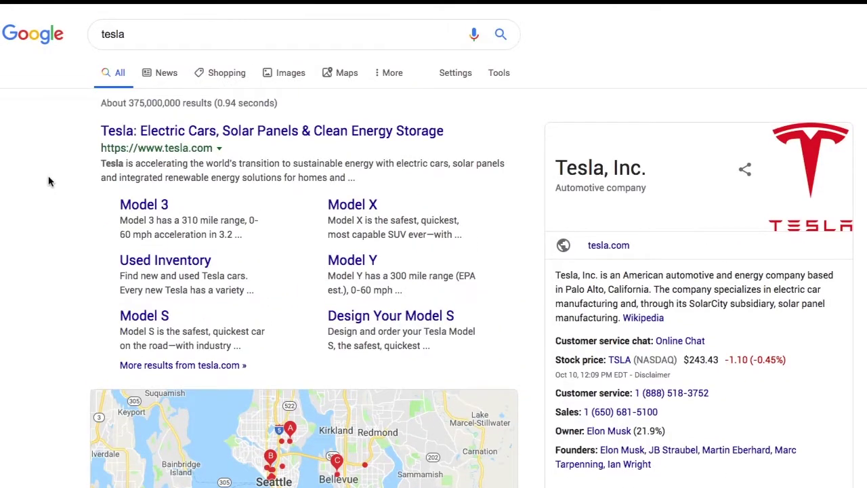
scroll(48, 180, down, 5)
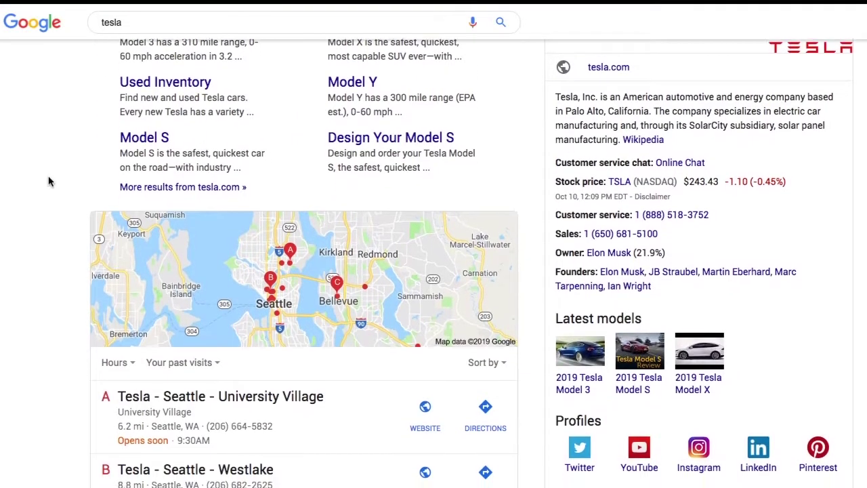
scroll(48, 180, down, 4)
scroll(48, 180, up, 10)
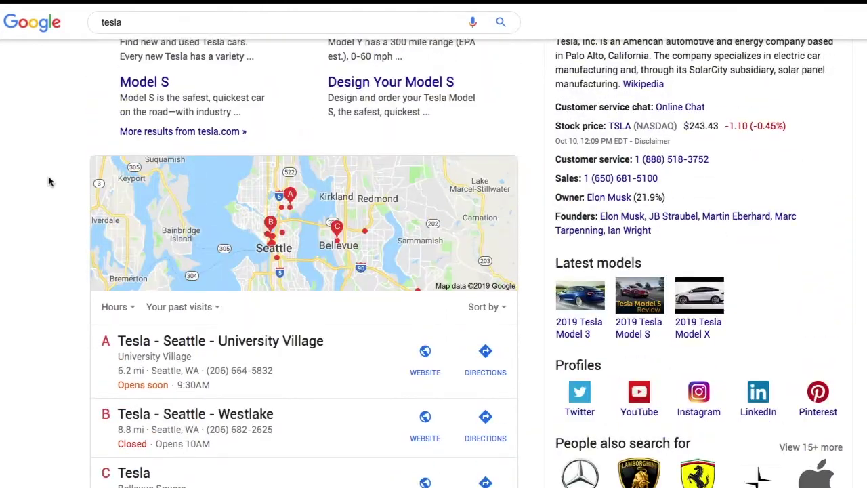
click(229, 34)
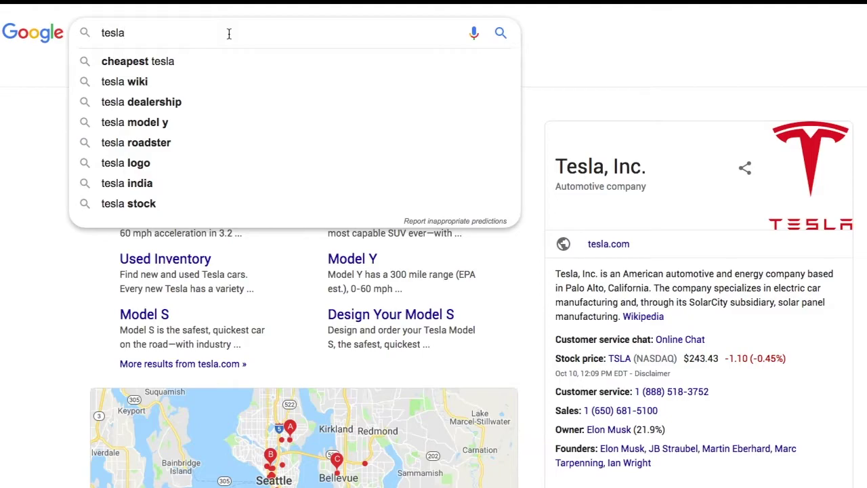
text(nikola)
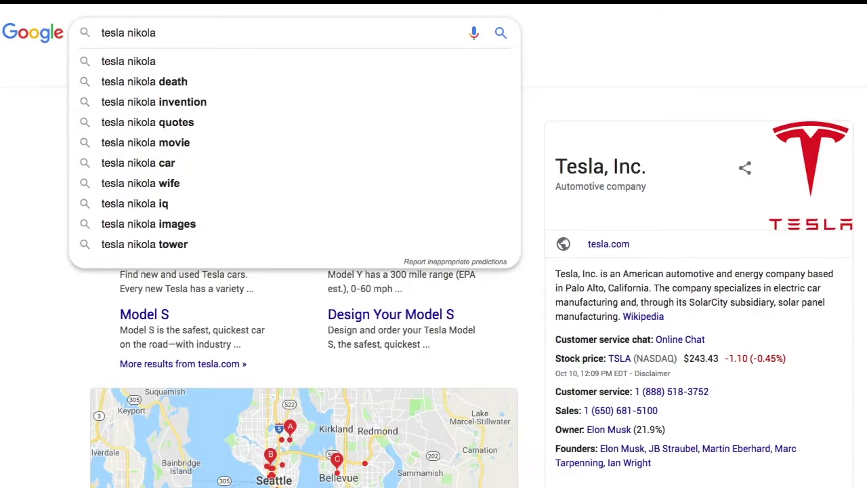
key(BackSpace)
key(BackSpace)
key(BackSpace)
key(BackSpace)
key(BackSpace)
key(BackSpace)
key(BackSpace)
Replace the query with nikola tesla, run the search and skim the results
key(BackSpace)
key(BackSpace)
key(BackSpace)
key(BackSpace)
key(BackSpace)
text(niko)
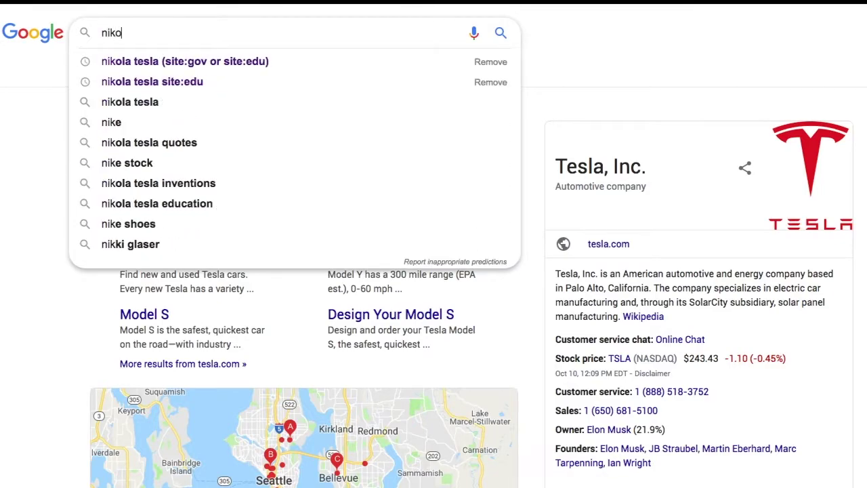
text(la tesla)
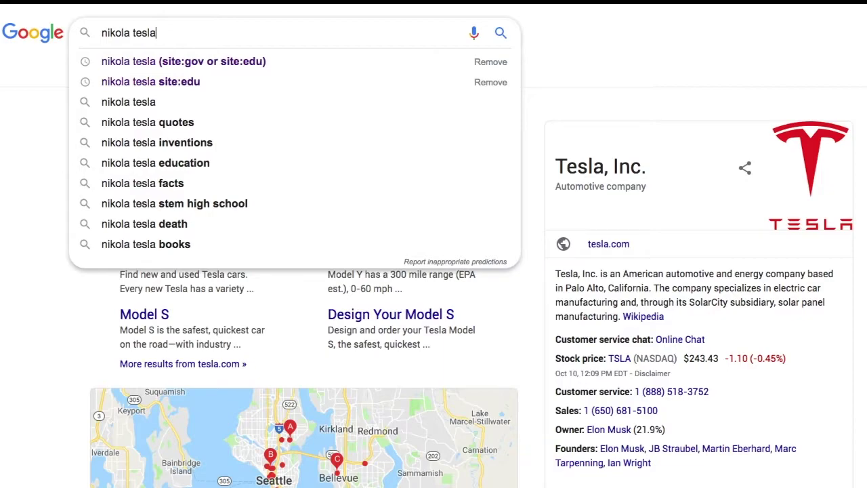
key(Return)
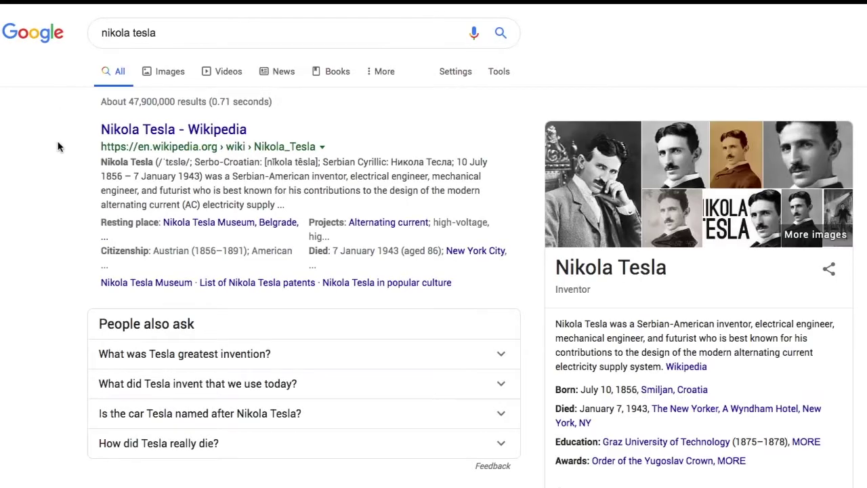
scroll(57, 146, down, 2)
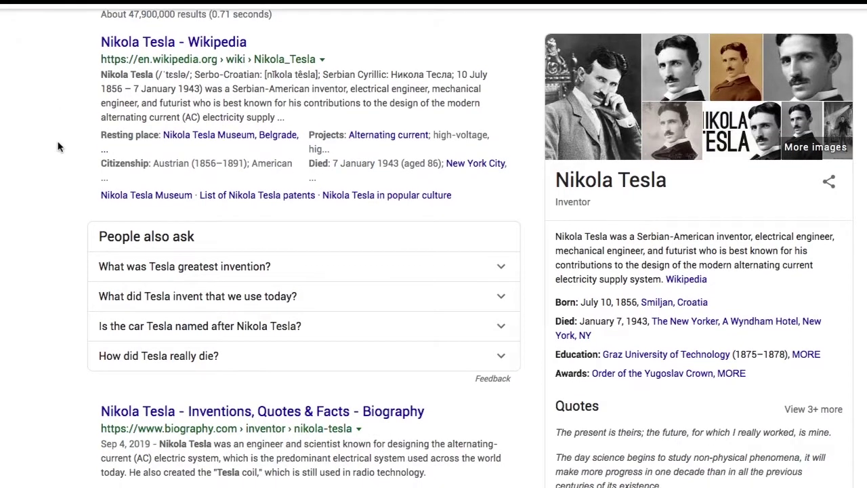
scroll(57, 145, up, 1)
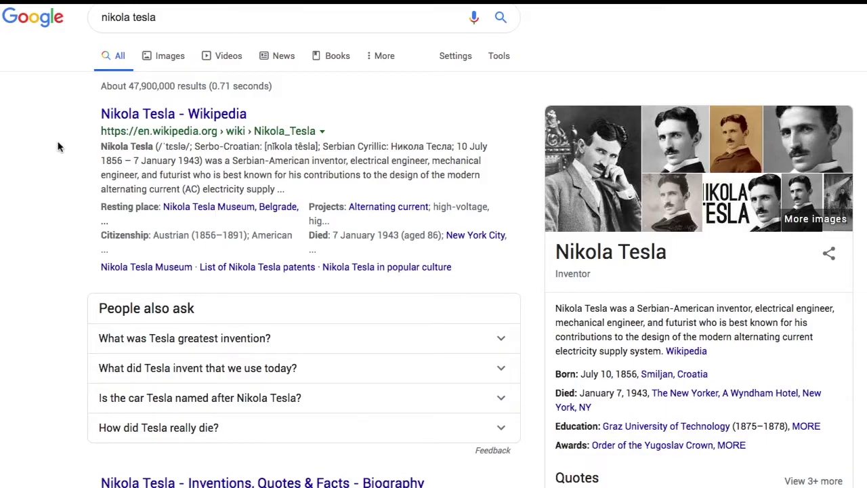
scroll(57, 145, down, 5)
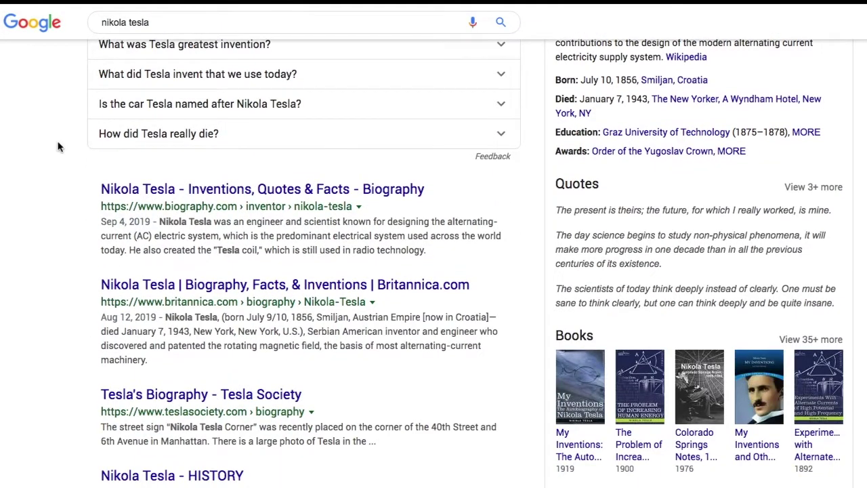
scroll(58, 145, down, 2)
scroll(58, 145, down, 1)
scroll(57, 145, up, 7)
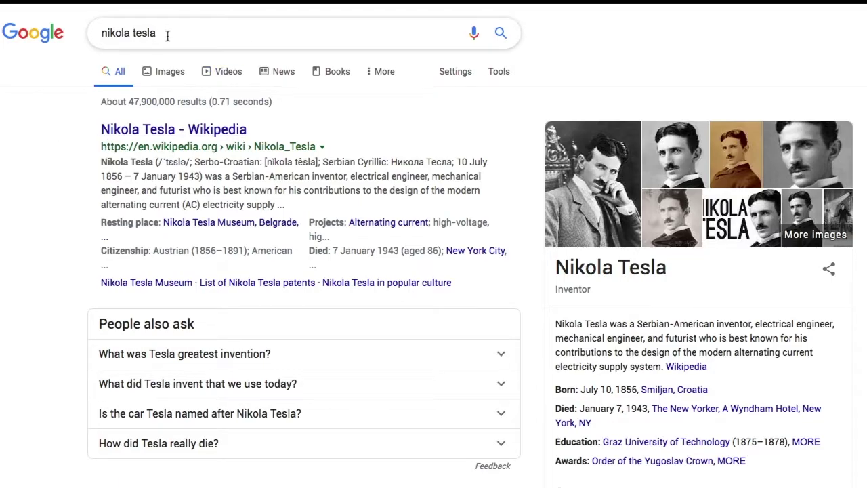
Change the query to tesla ac/dc and run the search
click(132, 32)
key(BackSpace)
key(BackSpace)
key(BackSpace)
key(BackSpace)
key(BackSpace)
key(BackSpace)
key(BackSpace)
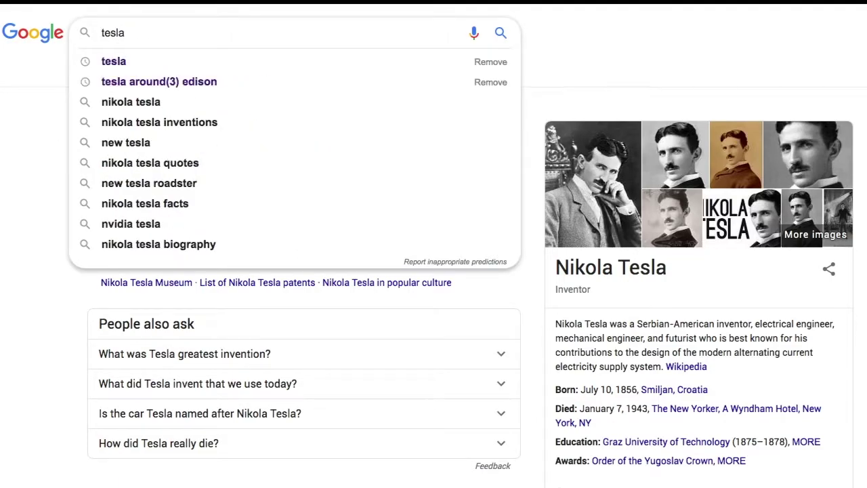
key(End)
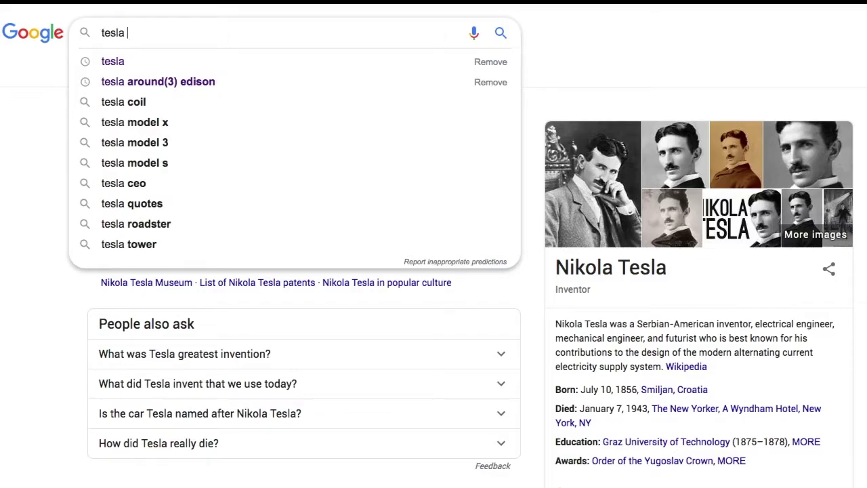
key(BackSpace)
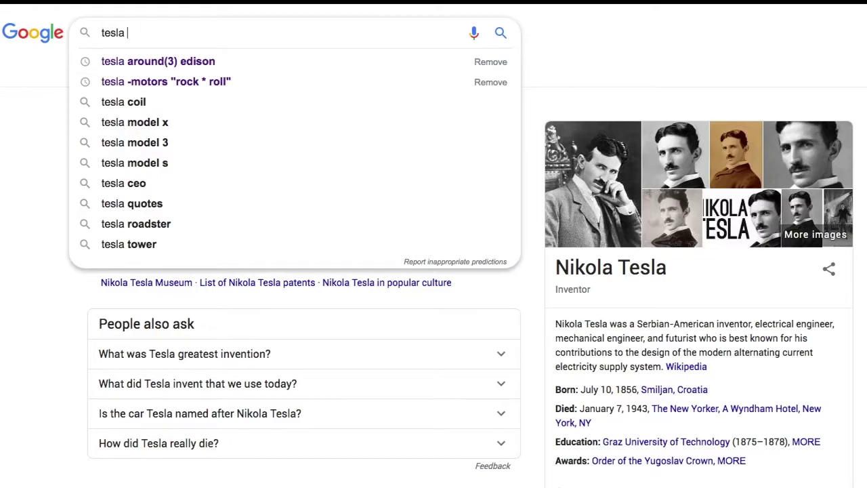
text(a)
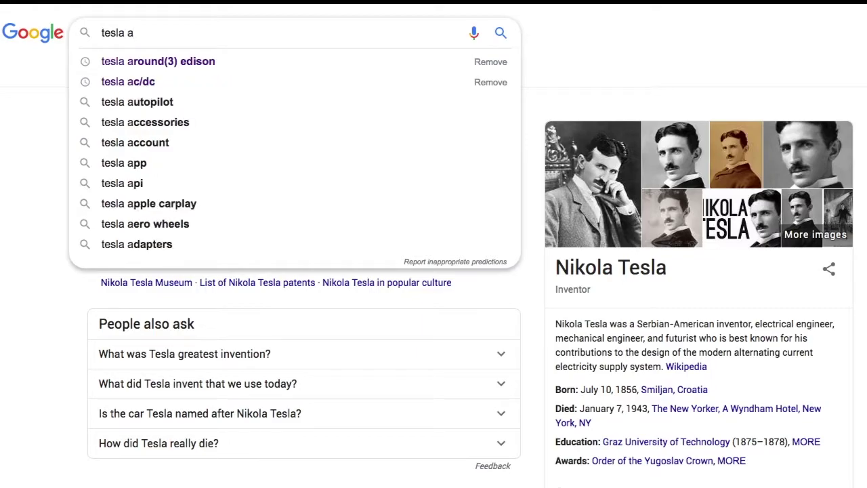
text(c/dc)
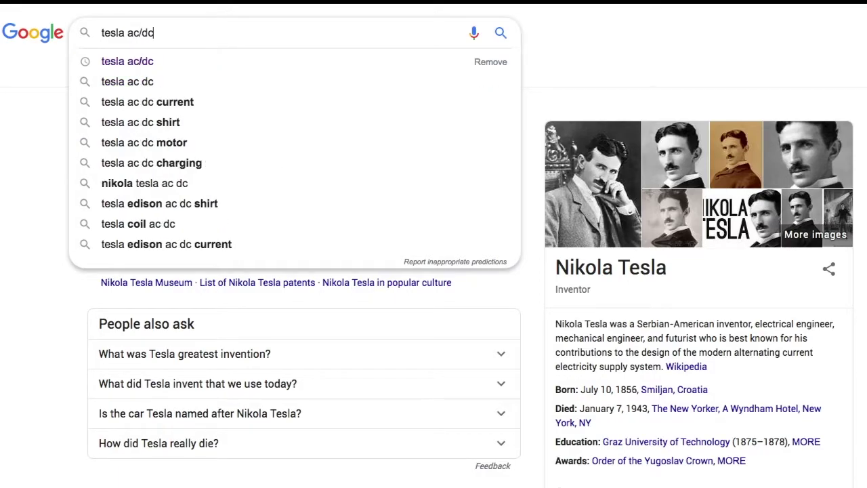
key(Return)
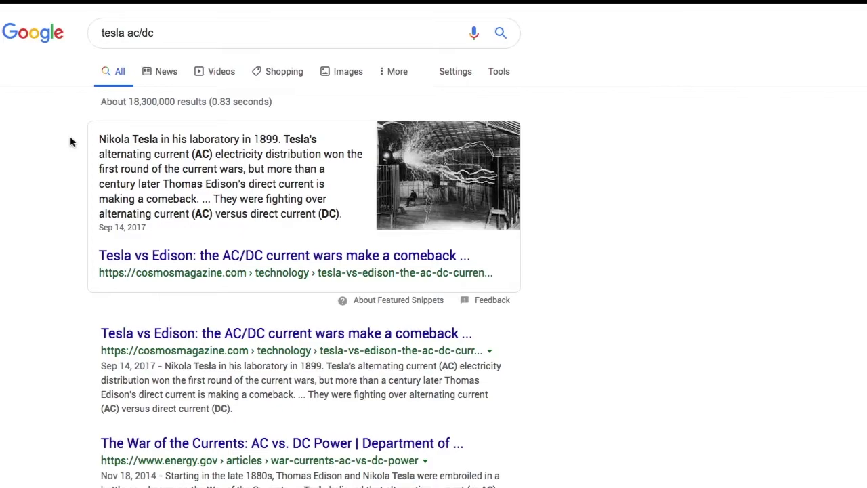
Examine the results for tesla ac/dc, including the featured snippet, related questions and article listings
scroll(71, 143, down, 4)
scroll(71, 142, down, 4)
scroll(71, 142, up, 5)
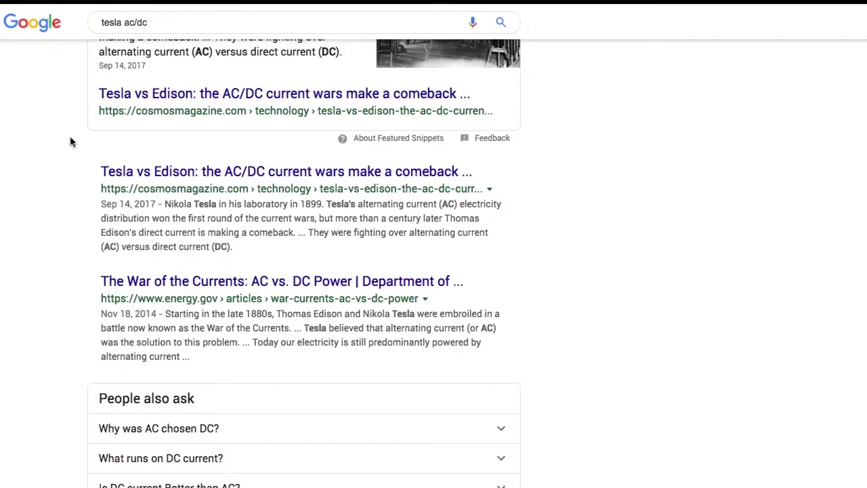
scroll(72, 143, up, 3)
scroll(71, 142, down, 2)
scroll(71, 142, down, 3)
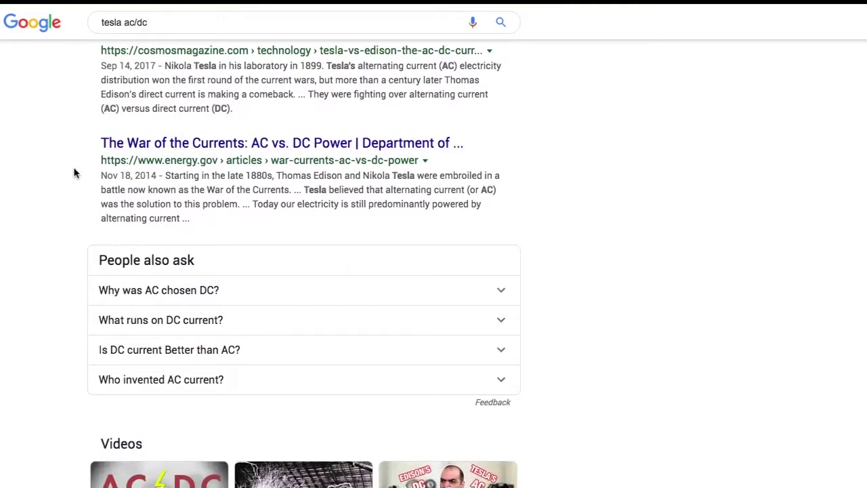
scroll(71, 179, down, 8)
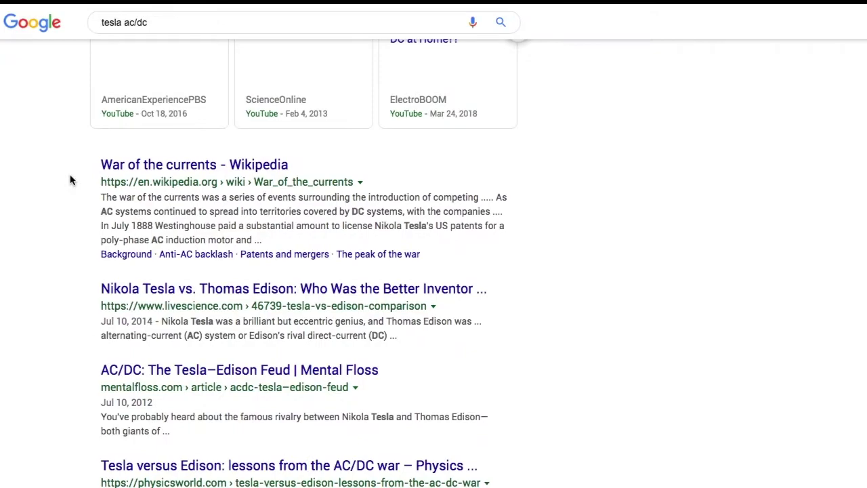
scroll(71, 179, up, 13)
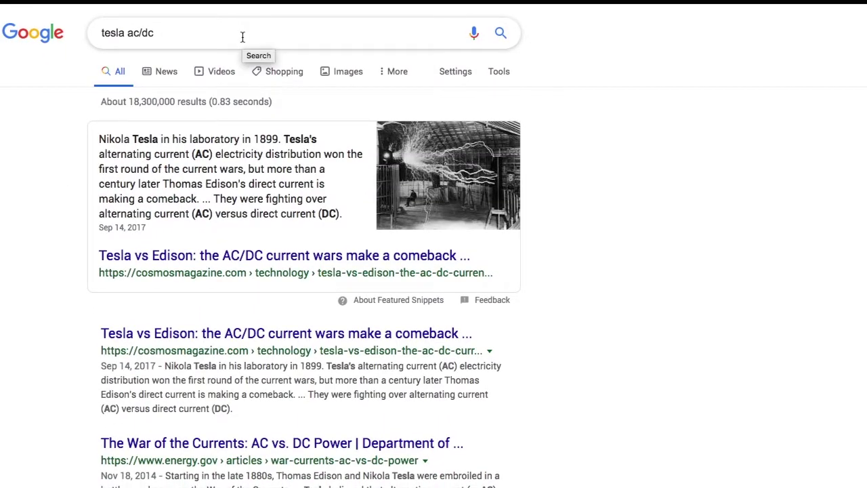
Enclose ac/dc in quotation marks so the query reads tesla "ac/dc", and run the exact-phrase search
click(125, 32)
text(")
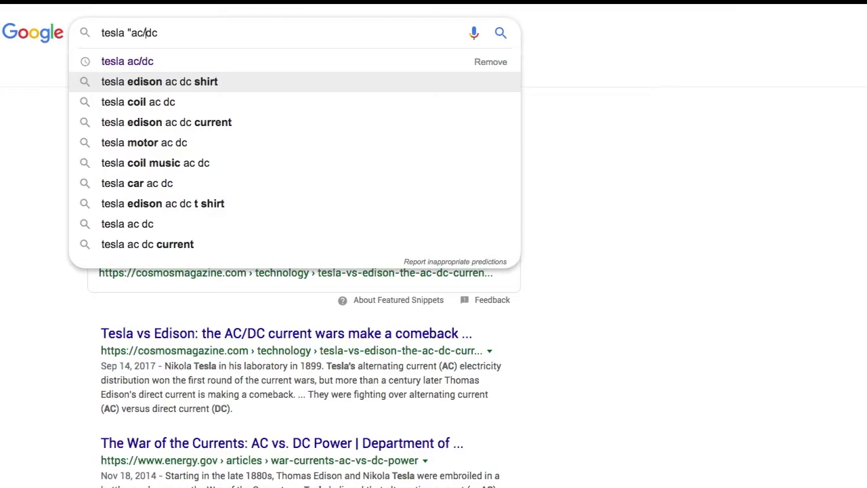
text(")
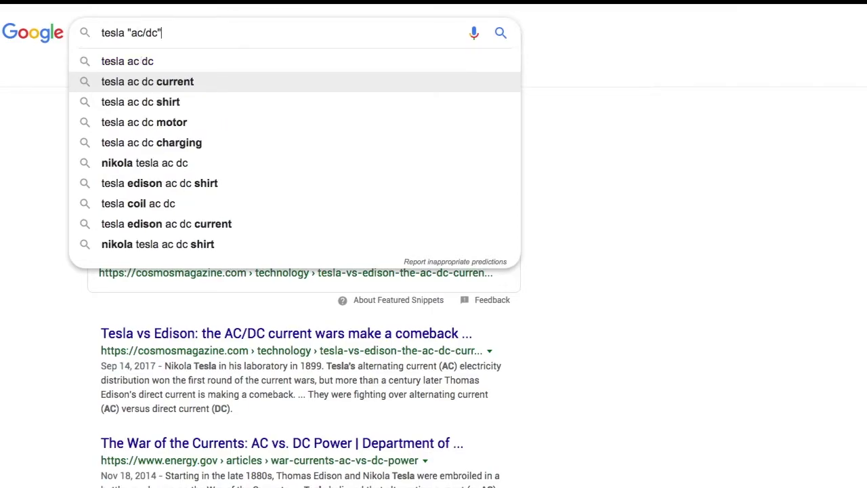
key(Return)
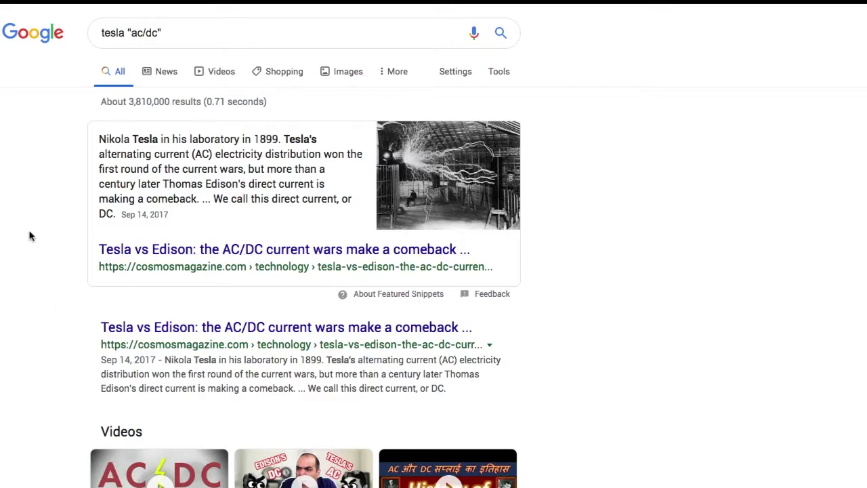
Look through the exact-phrase results to compare them with those of the unquoted search
scroll(29, 237, down, 2)
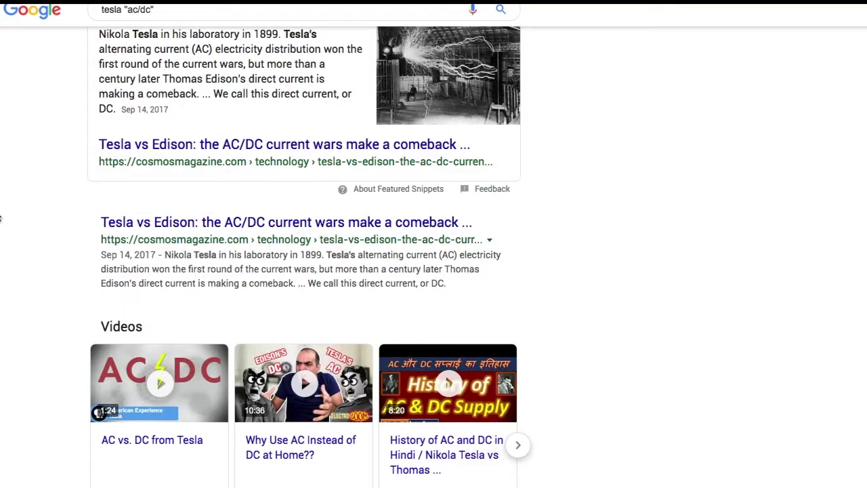
scroll(8, 220, down, 1)
scroll(8, 220, up, 2)
scroll(8, 220, down, 3)
scroll(8, 220, down, 6)
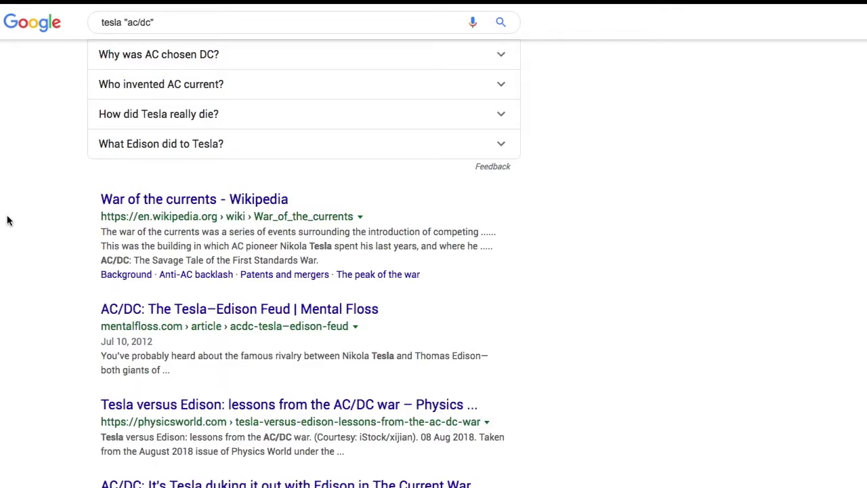
scroll(8, 220, up, 8)
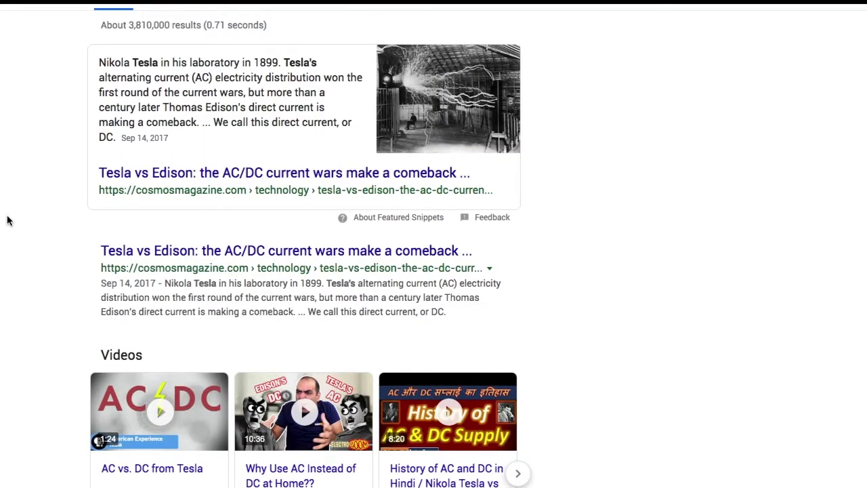
scroll(8, 220, up, 1)
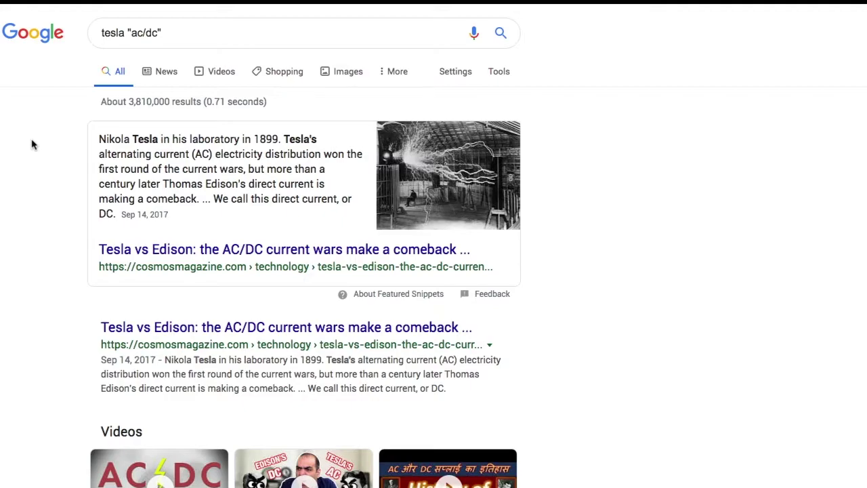
Replace the quoted phrase in the query with OR edison, so it reads tesla OR edison
click(129, 32)
drag(127, 33, 180, 32)
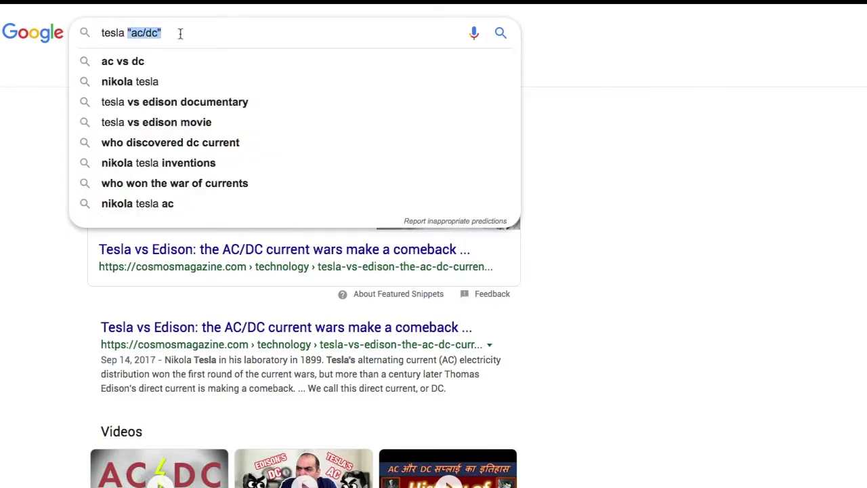
text(OR )
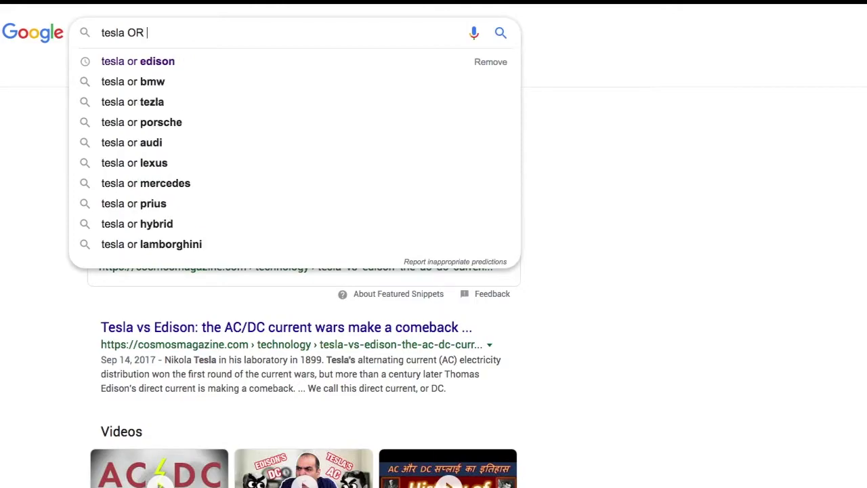
text(edison)
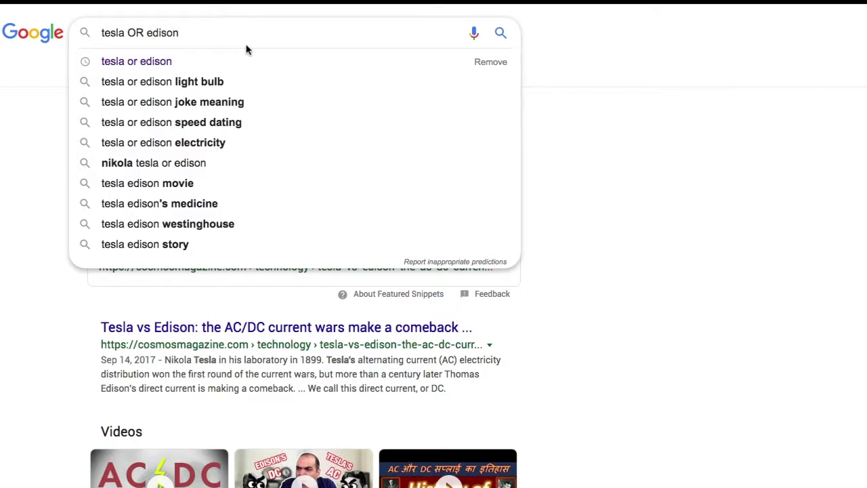
Substitute the pipe symbol for OR so the query reads tesla | edison, and run the search
click(142, 32)
key(BackSpace)
key(BackSpace)
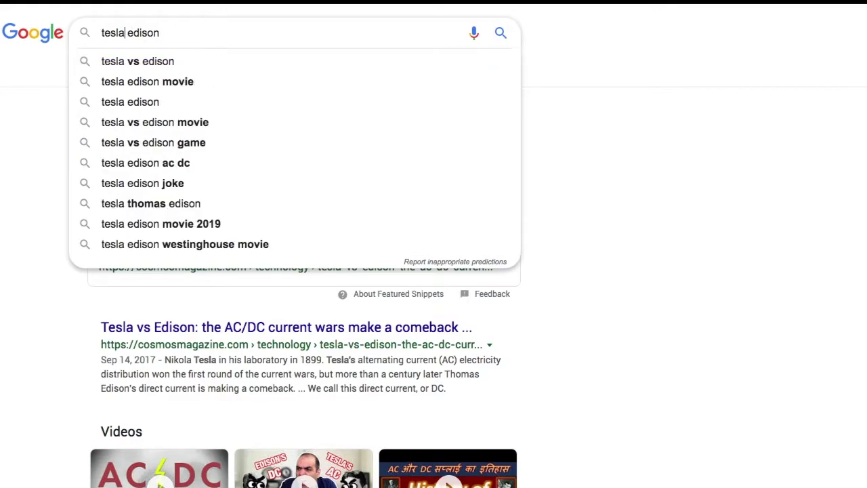
text(|)
key(Return)
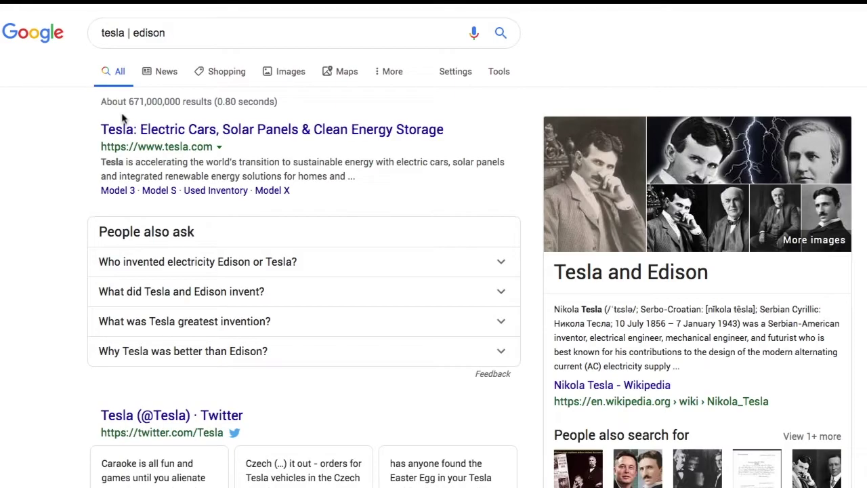
Look over the top results of the tesla | edison search
scroll(47, 161, down, 2)
scroll(47, 161, up, 2)
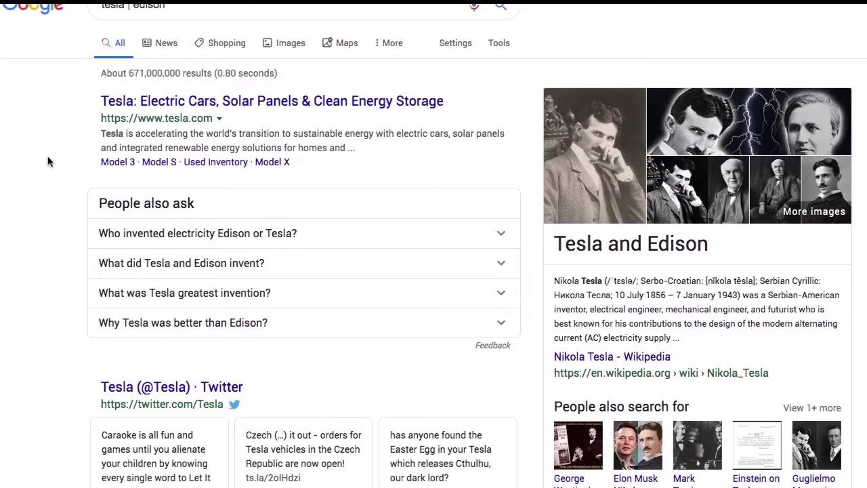
scroll(28, 138, up, 1)
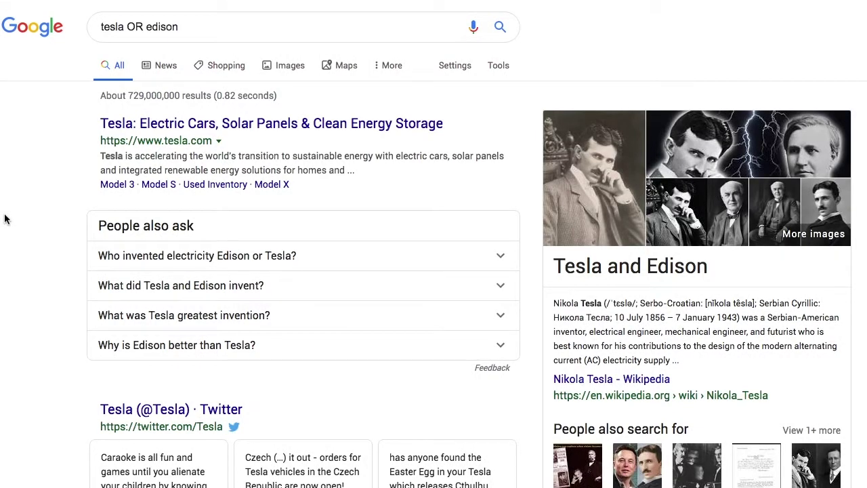
Replace the query with the grouped search (tesla or edison) alternating current, picked from the suggestions, and run it
click(140, 27)
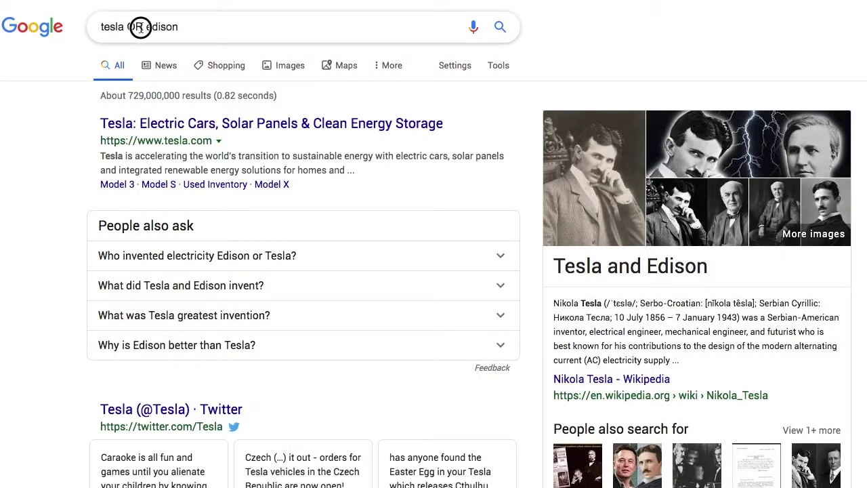
click(180, 25)
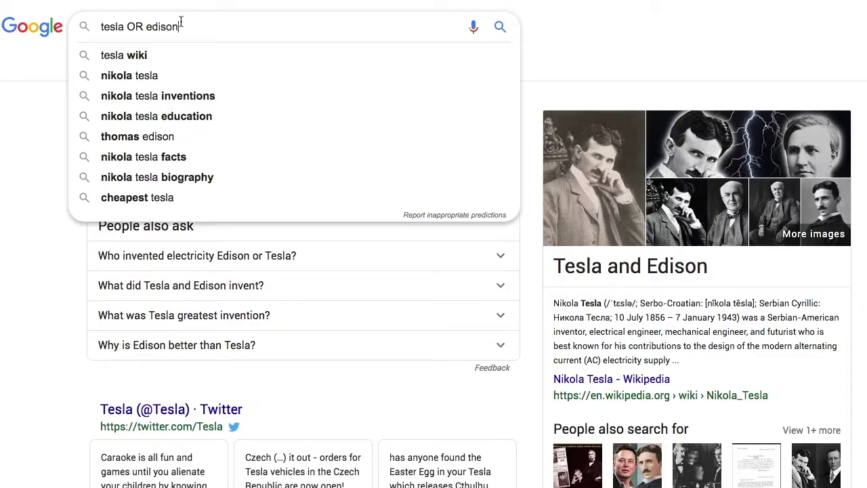
key(BackSpace)
key(BackSpace)
key(BackSpace)
key(BackSpace)
key(BackSpace)
key(BackSpace)
key(BackSpace)
key(BackSpace)
key(BackSpace)
key(BackSpace)
key(BackSpace)
key(BackSpace)
key(BackSpace)
key(BackSpace)
key(BackSpace)
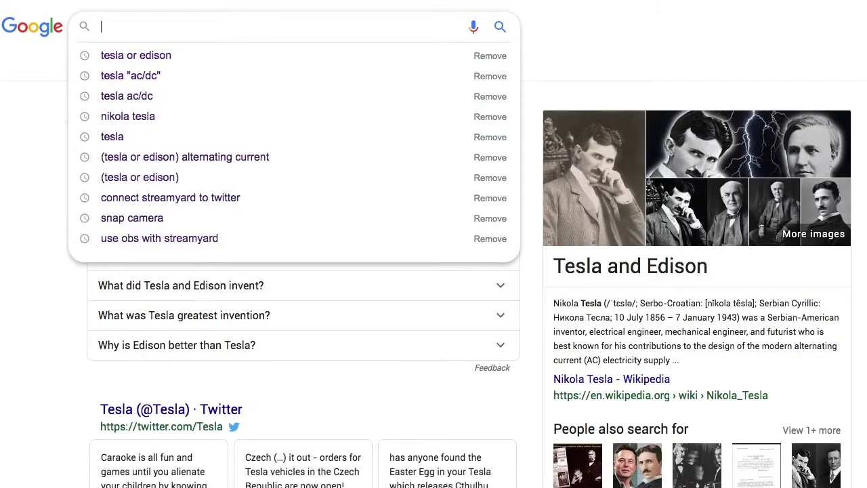
text(()
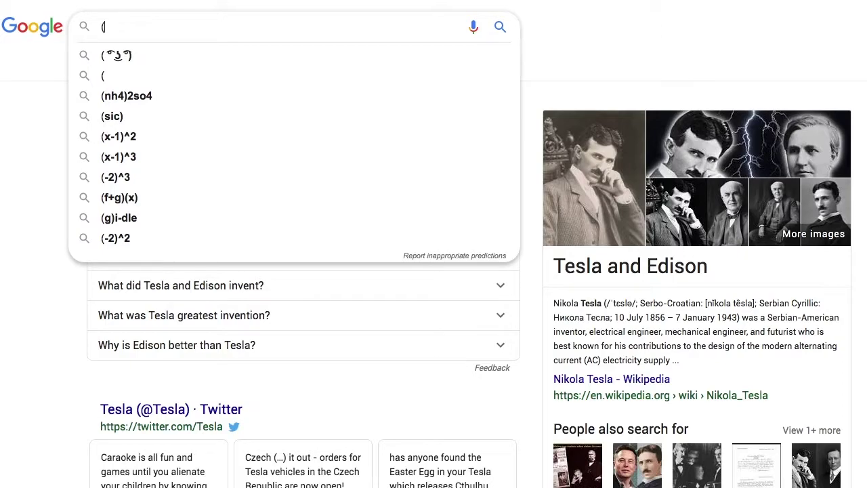
text(tes)
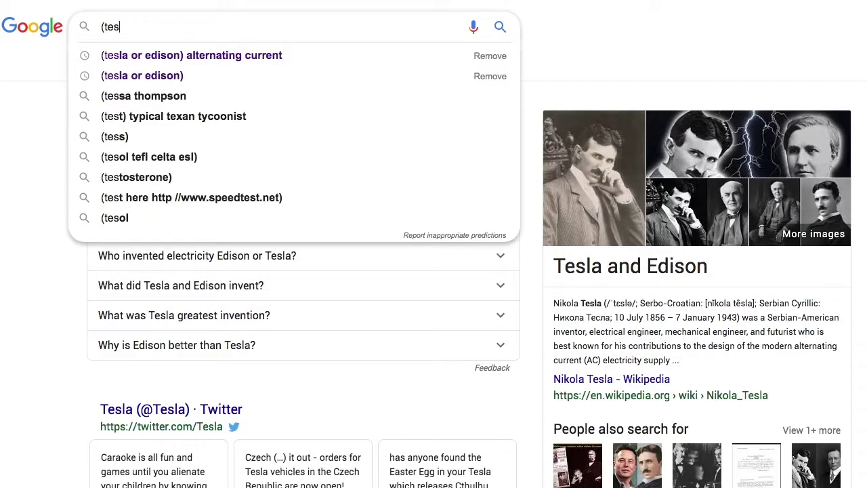
text(la OR)
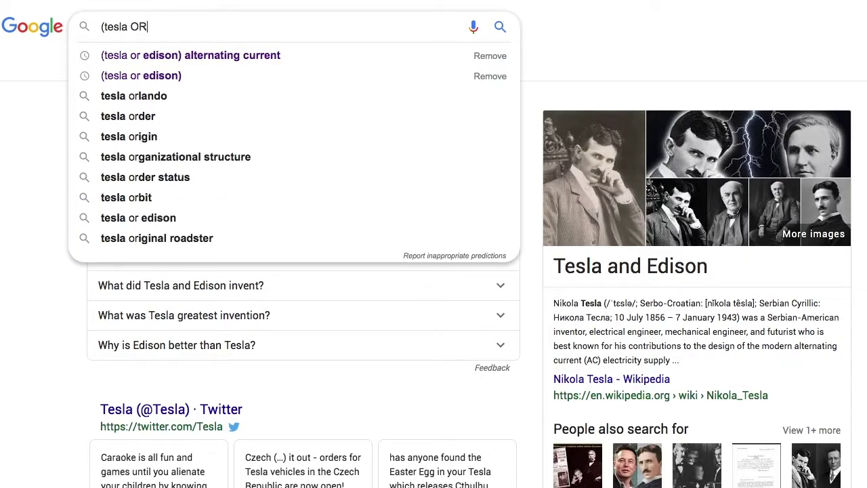
text( edison) altern)
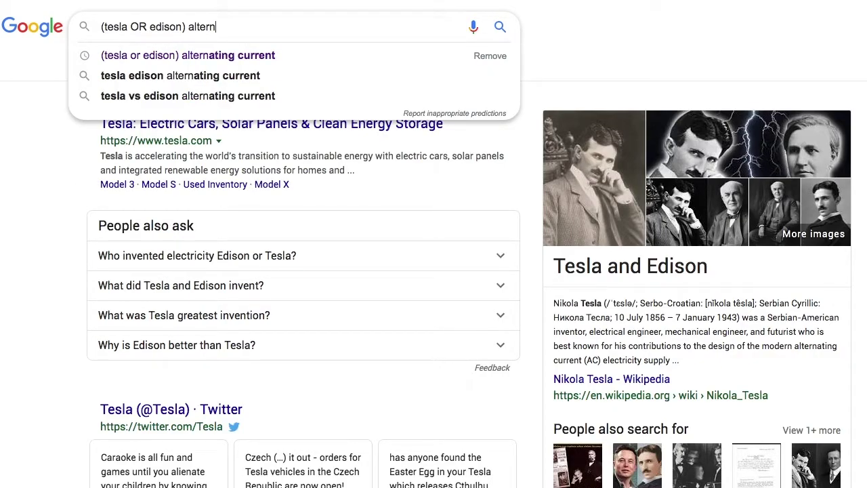
click(205, 57)
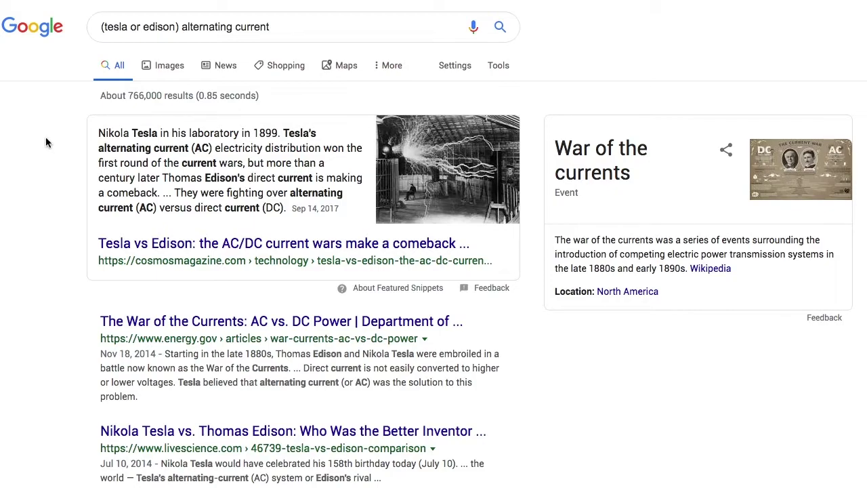
Look through the results of the grouped search for pages on Tesla or Edison and alternating current
scroll(45, 142, down, 4)
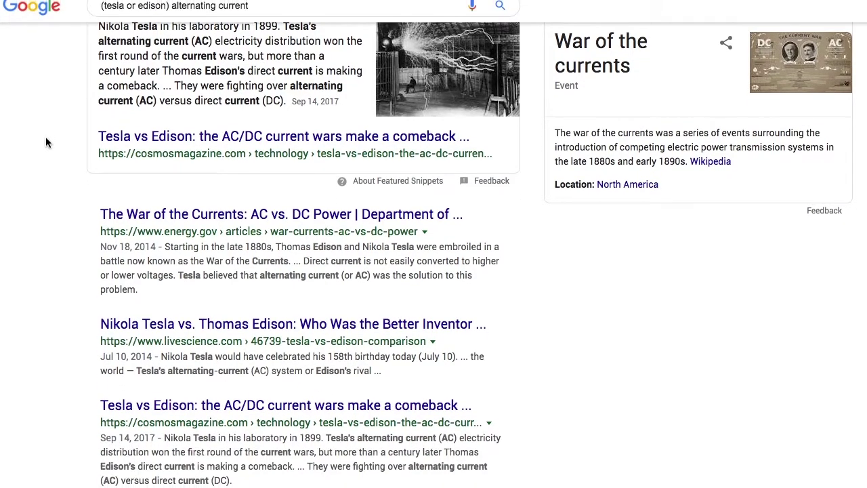
scroll(45, 139, down, 5)
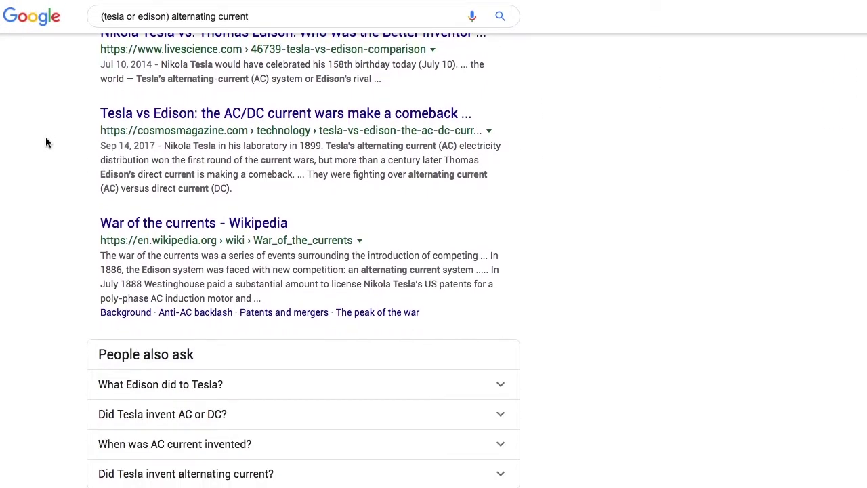
scroll(46, 142, down, 3)
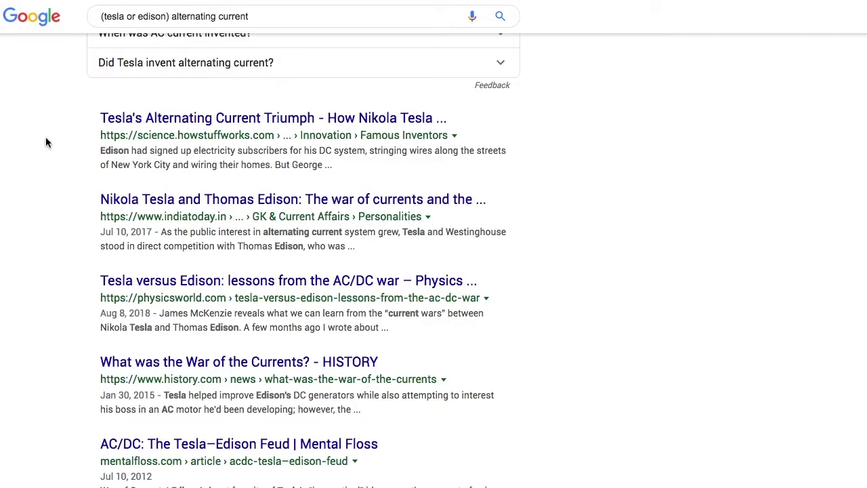
scroll(45, 142, up, 12)
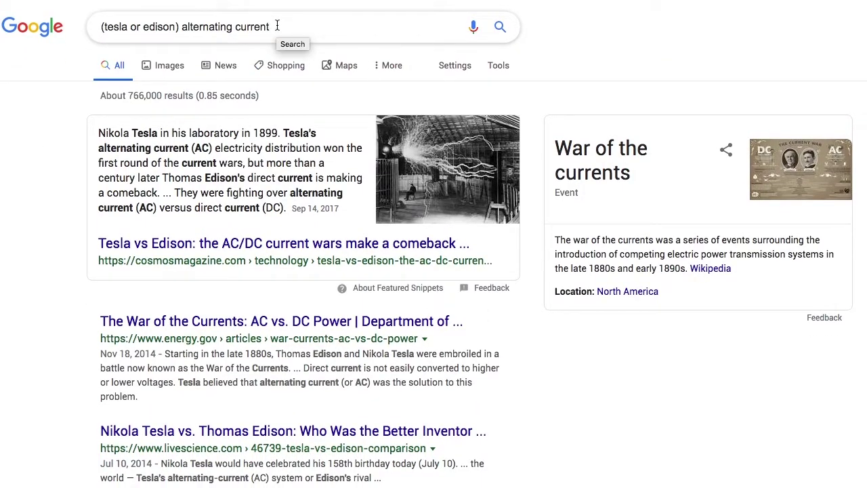
Replace the whole query with tesla -motors and run the search to exclude the word motors
drag(101, 27, 311, 34)
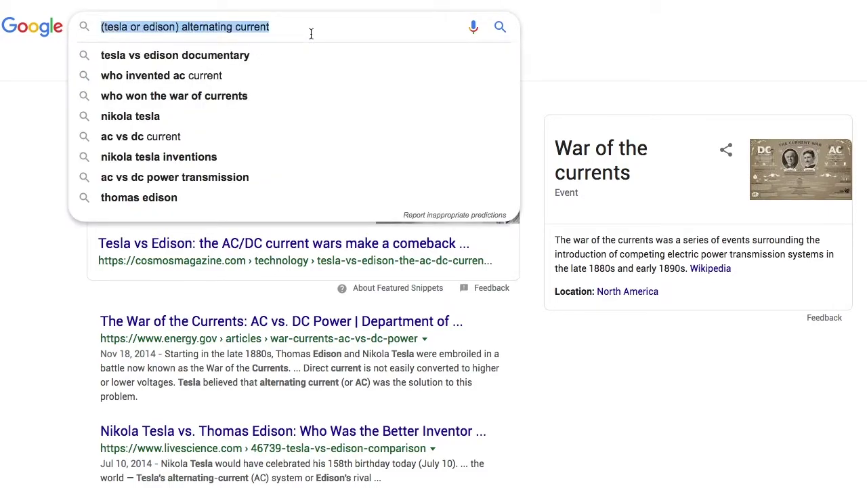
text(tesla -motors)
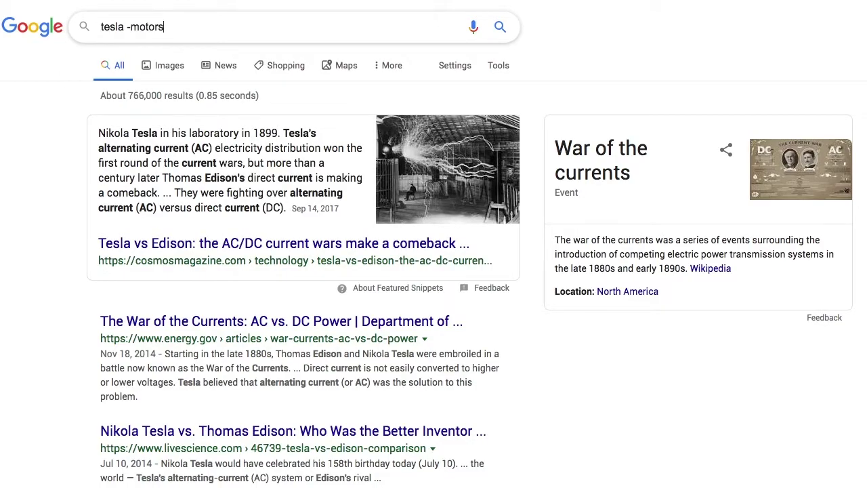
key(Return)
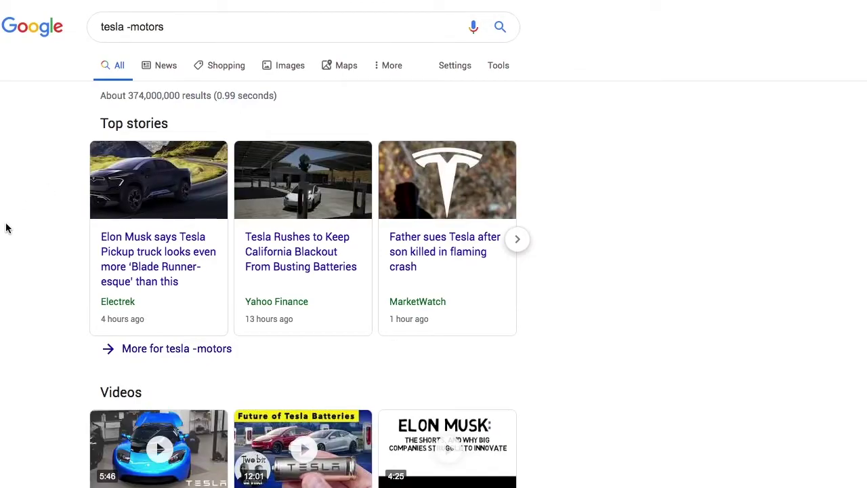
Look through the tesla -motors results to check which car-related pages still appear
scroll(5, 228, down, 4)
scroll(5, 228, down, 3)
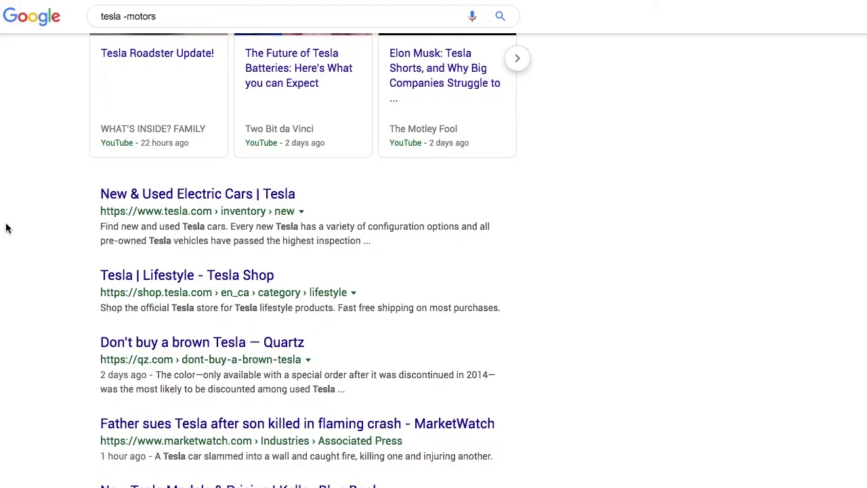
scroll(6, 228, down, 4)
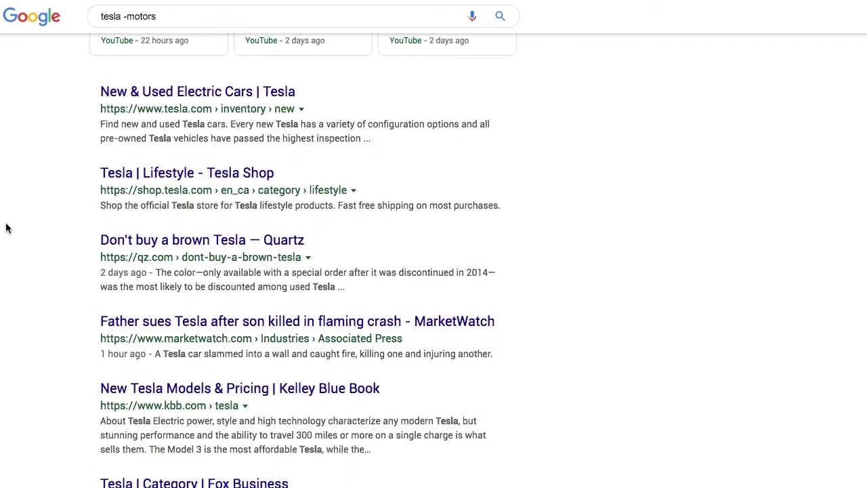
scroll(5, 228, up, 10)
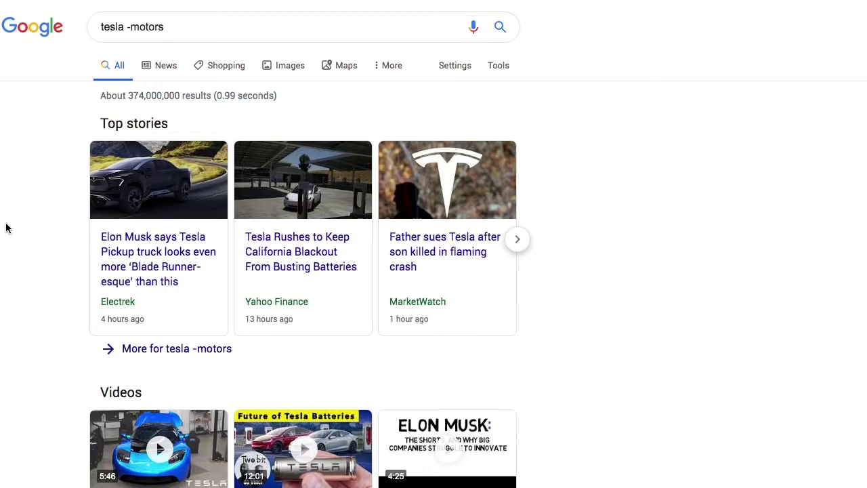
Add the exclusions -car -battery after -motors in the query and run the search
click(221, 27)
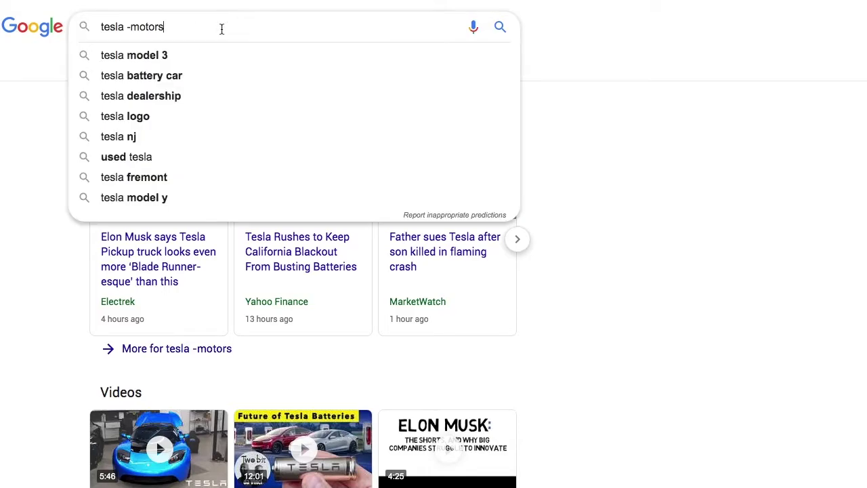
text(-car -battery)
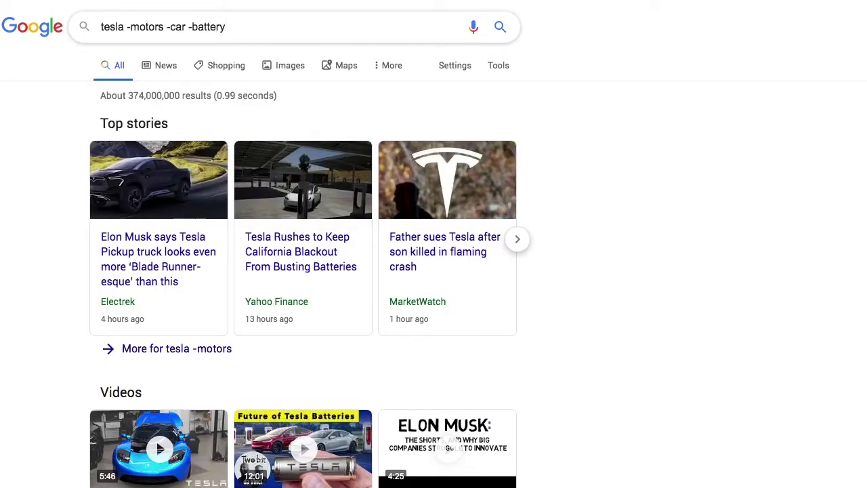
key(Return)
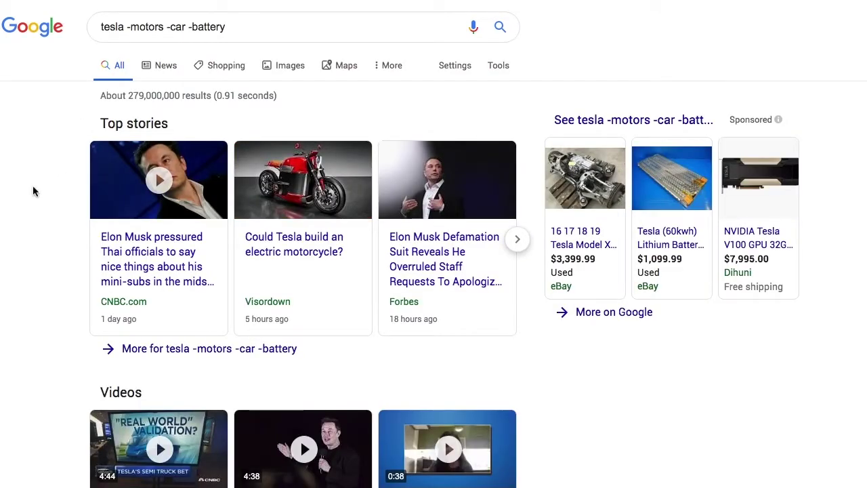
Look through the results of the search that excludes motors, car and battery
scroll(33, 187, down, 4)
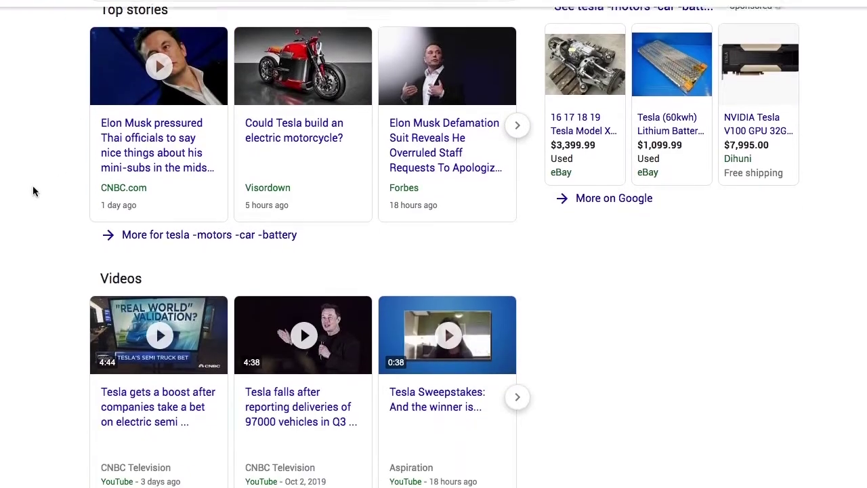
scroll(33, 192, down, 3)
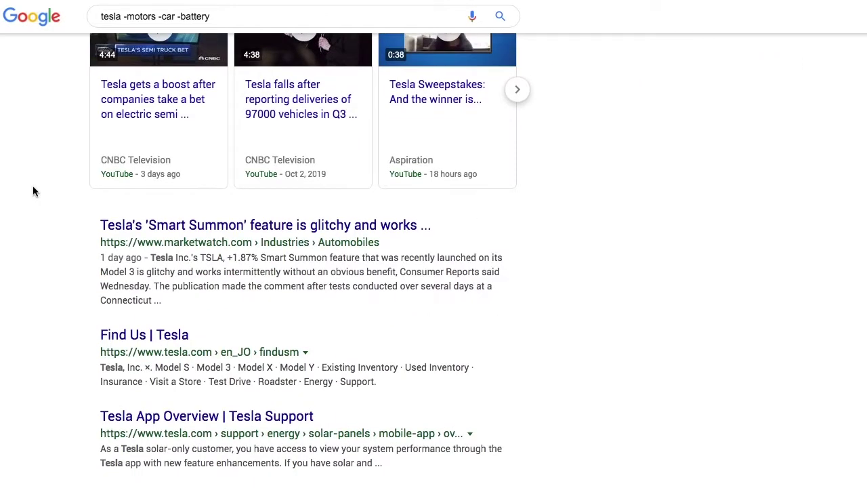
scroll(32, 191, up, 7)
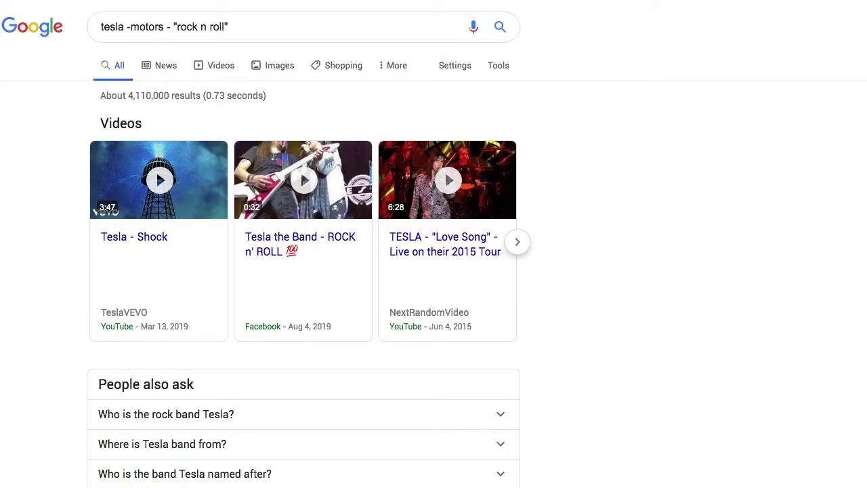
Replace the "rock n roll" phrase and its stray minus with the wildcard phrase "rock * roll", and run the search
click(174, 29)
key(BackSpace)
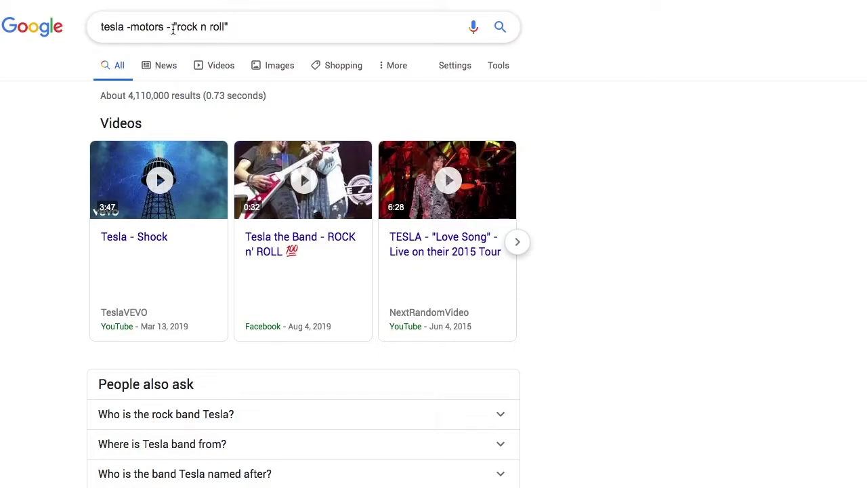
drag(174, 27, 249, 23)
key(BackSpace)
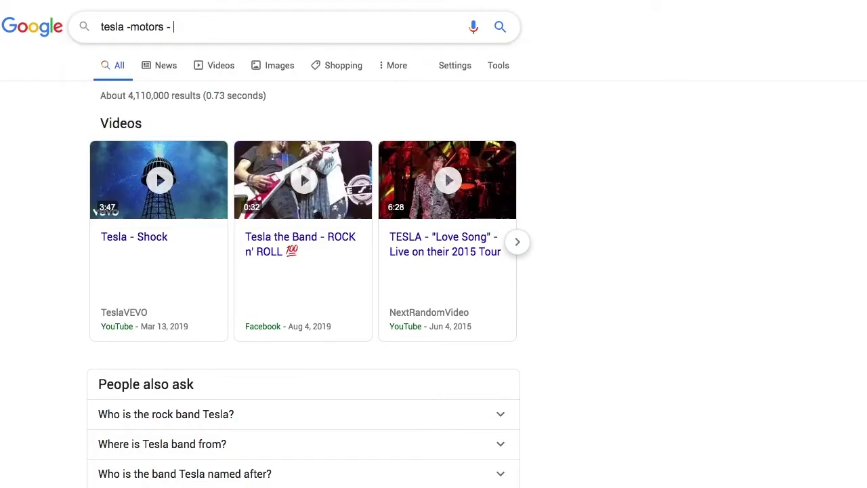
key(BackSpace)
text("rock * roll")
key(Return)
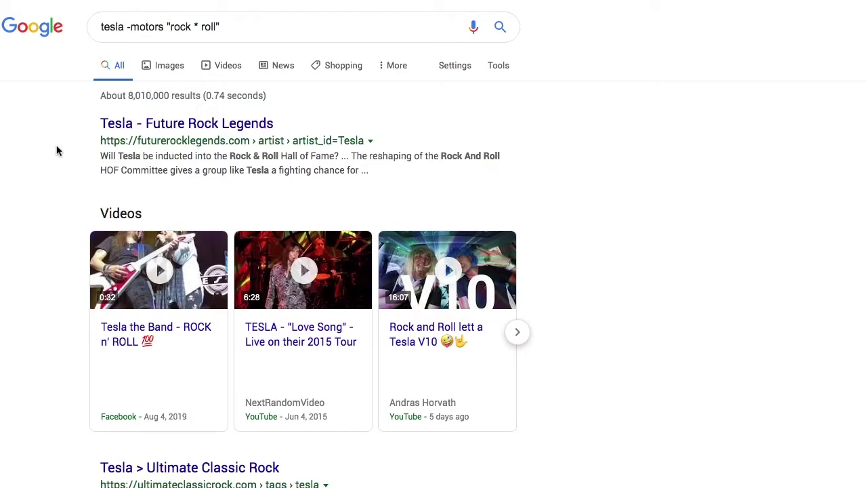
scroll(57, 152, down, 3)
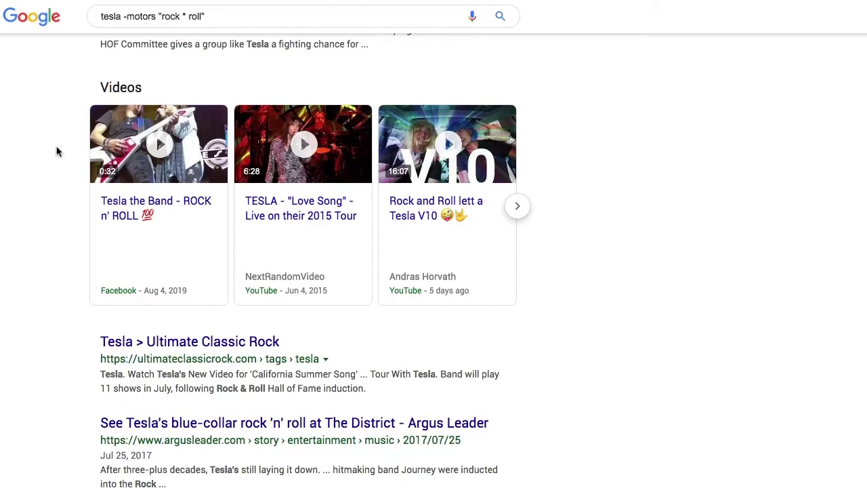
Replace everything after tesla in the query with AROUND(3) edison and run the search
click(124, 17)
drag(124, 17, 236, 16)
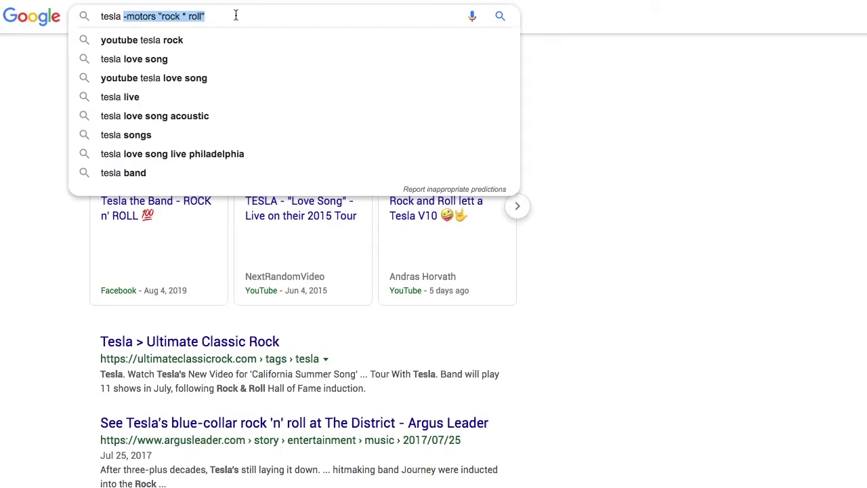
text(AR)
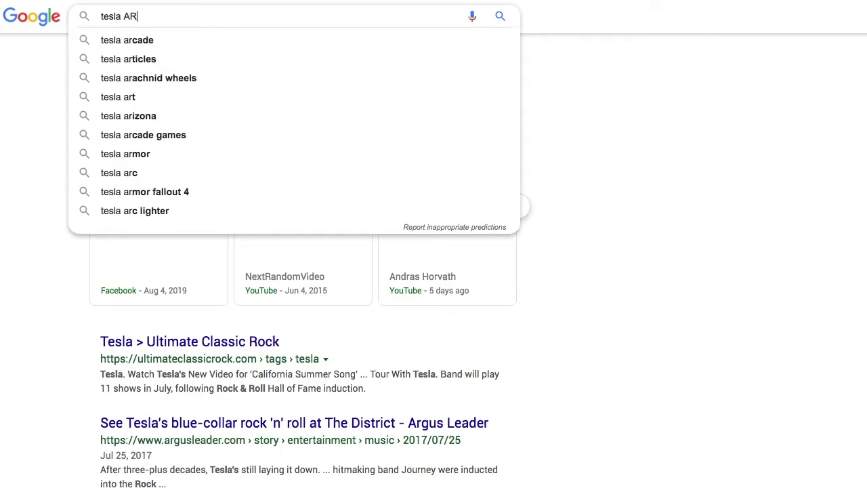
text(OUND)
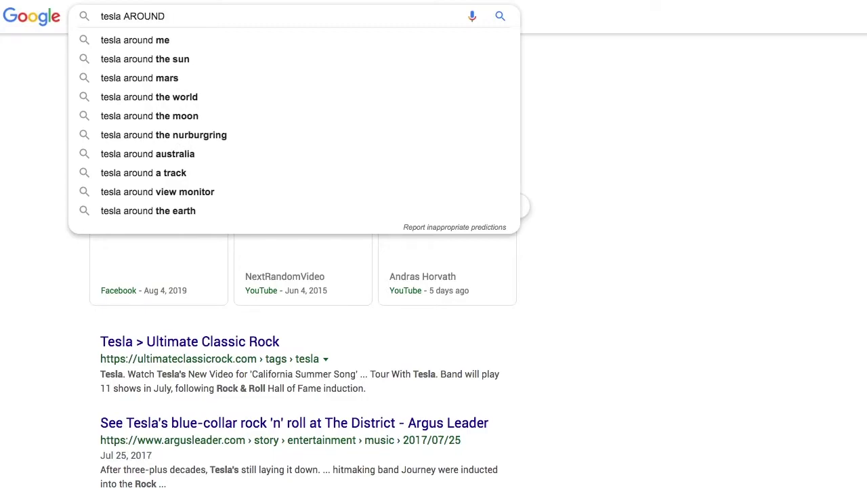
text((3))
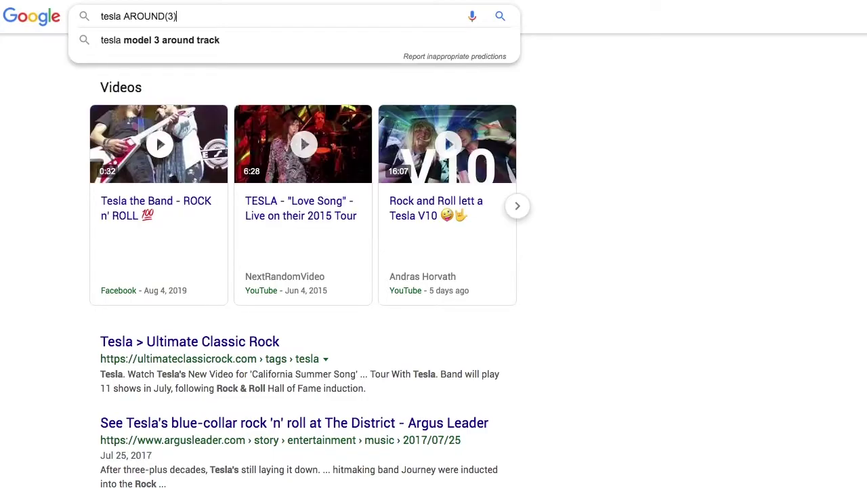
text( edison)
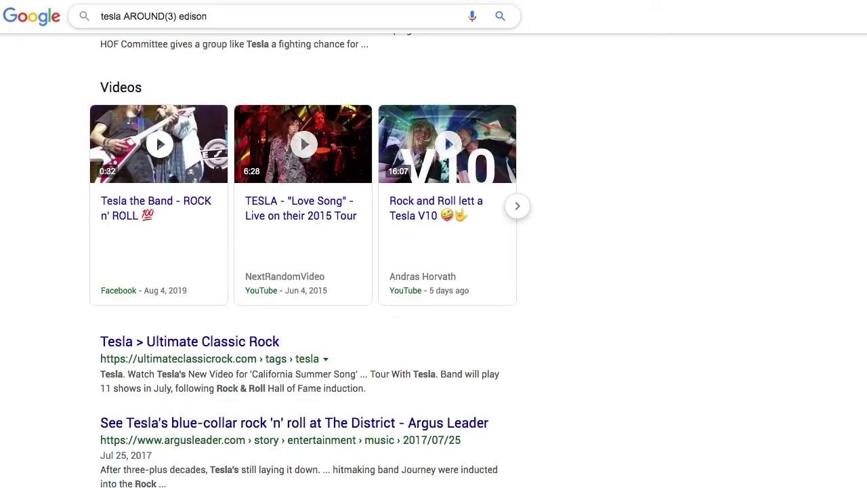
key(Return)
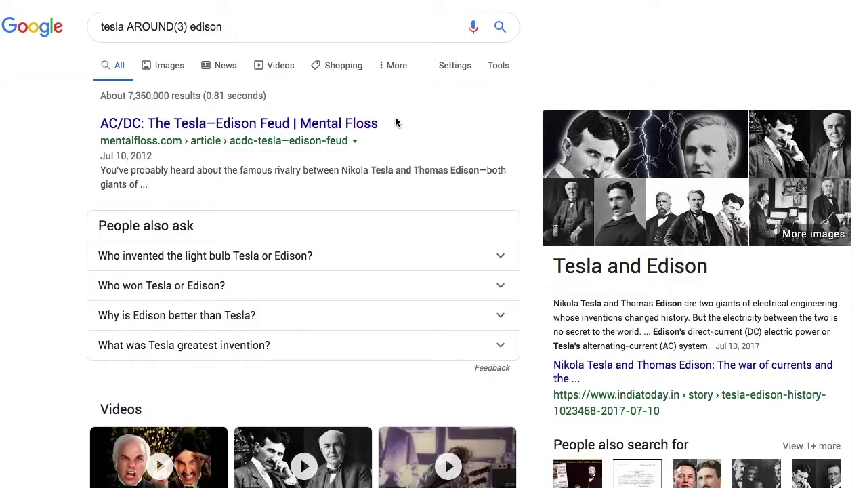
Look through the tesla AROUND(3) edison results to check how closely the two names appear together
scroll(36, 213, down, 6)
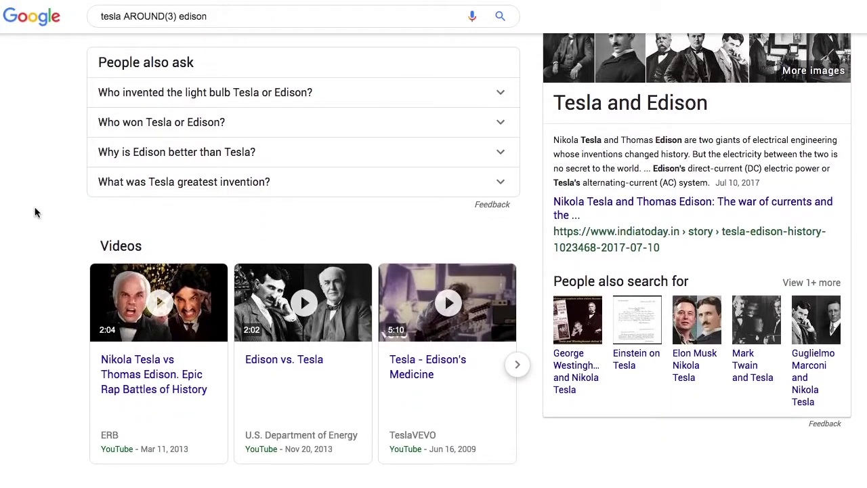
scroll(35, 213, down, 1)
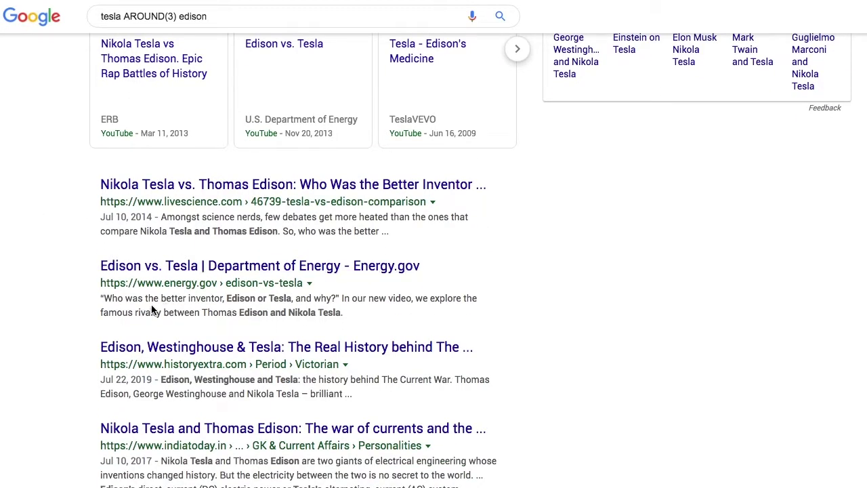
scroll(30, 203, up, 1)
scroll(30, 203, up, 7)
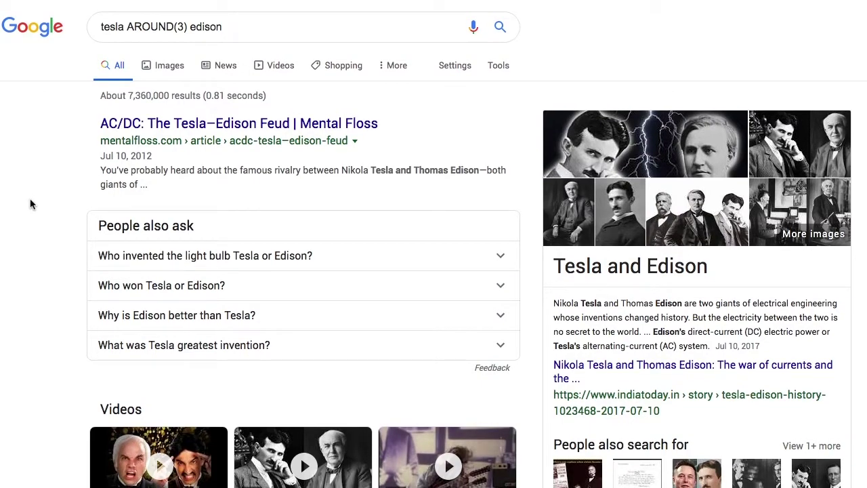
Replace the query with "nikola tesla" AROUND(2) "thomas alva edison", keeping both names as exact phrases, and run the search
click(100, 27)
drag(100, 27, 218, 26)
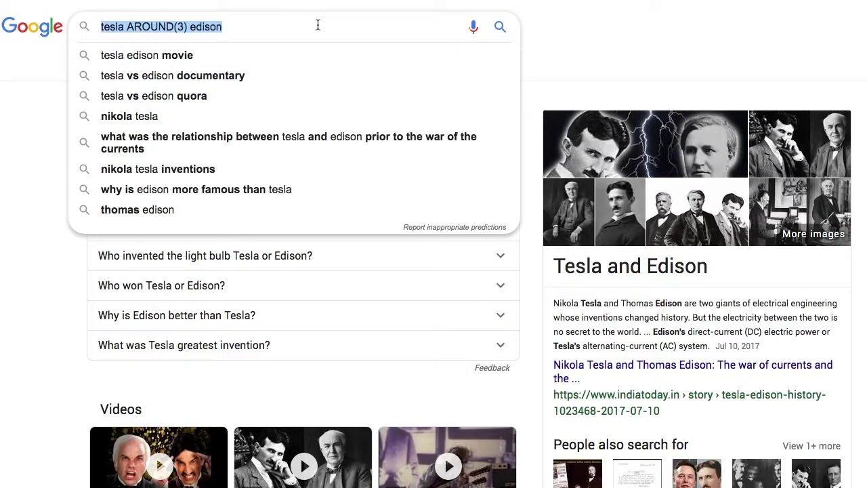
text(j)
key(BackSpace)
text("ni)
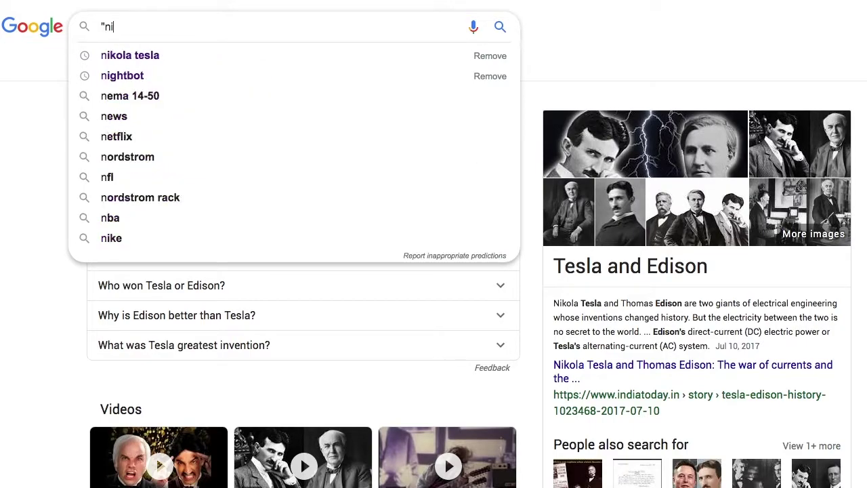
text(kola tesla)
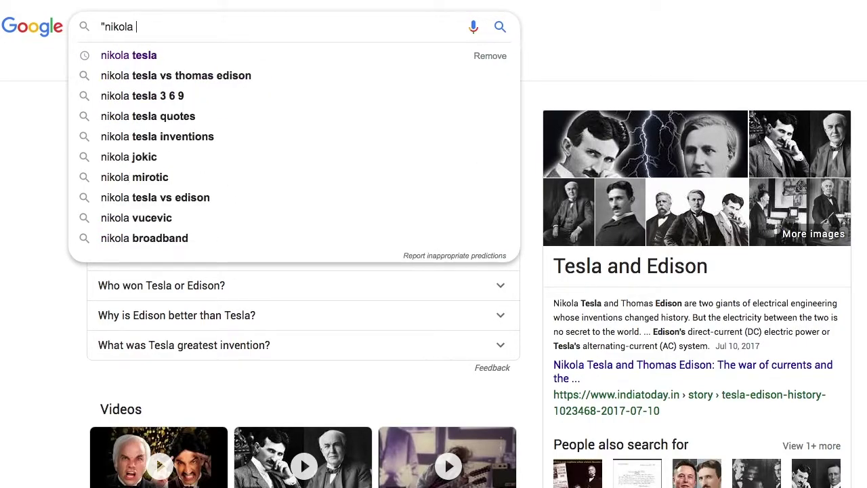
text(AROUND)
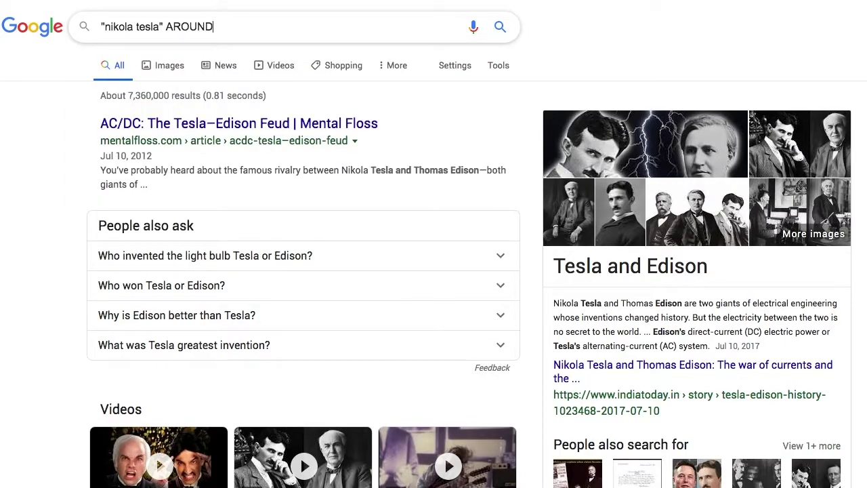
text((2))
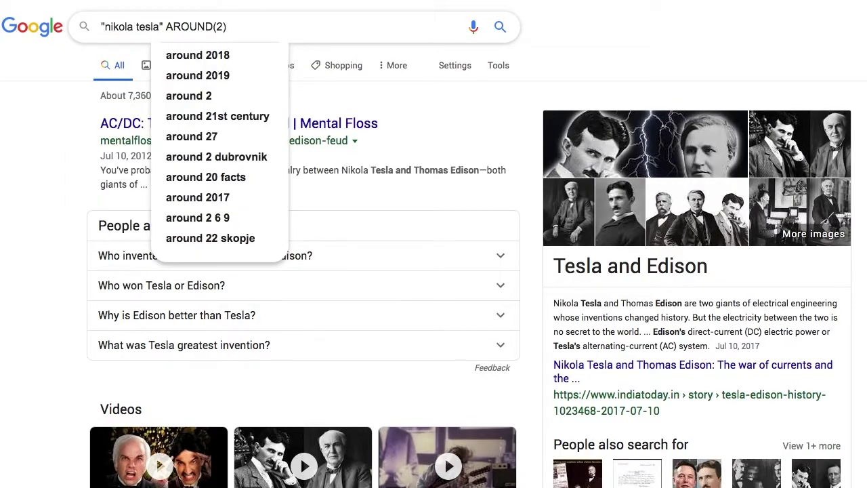
text( "thomas)
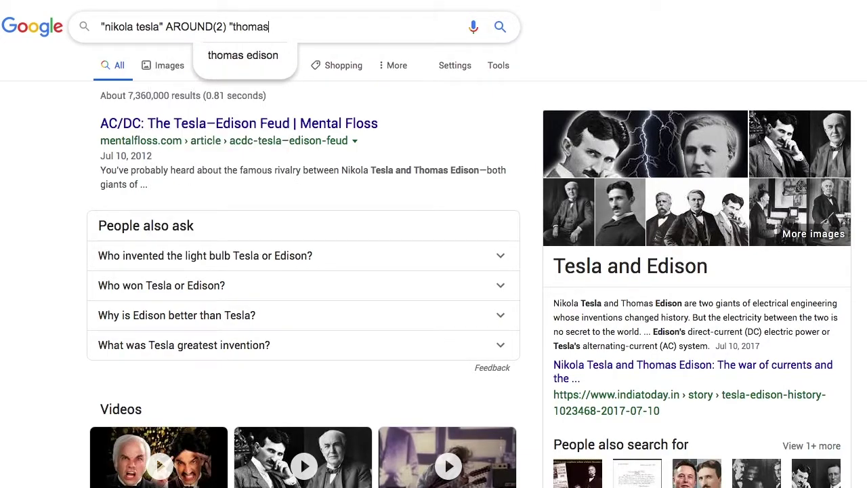
text( alva ed)
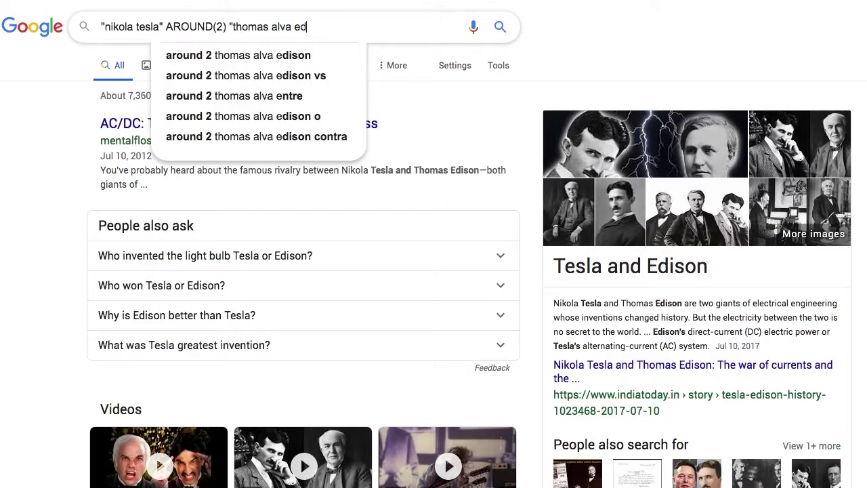
text(ison")
key(Return)
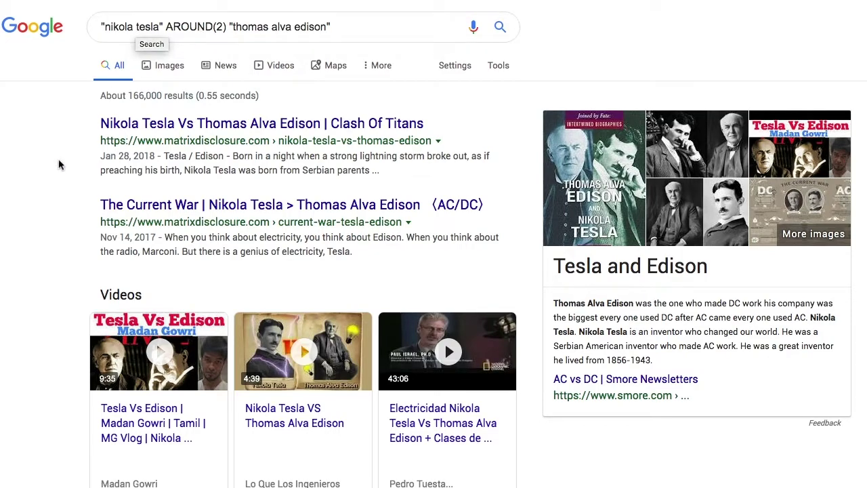
Look through the results of the AROUND(2) search that combines the two quoted full names
scroll(42, 176, down, 2)
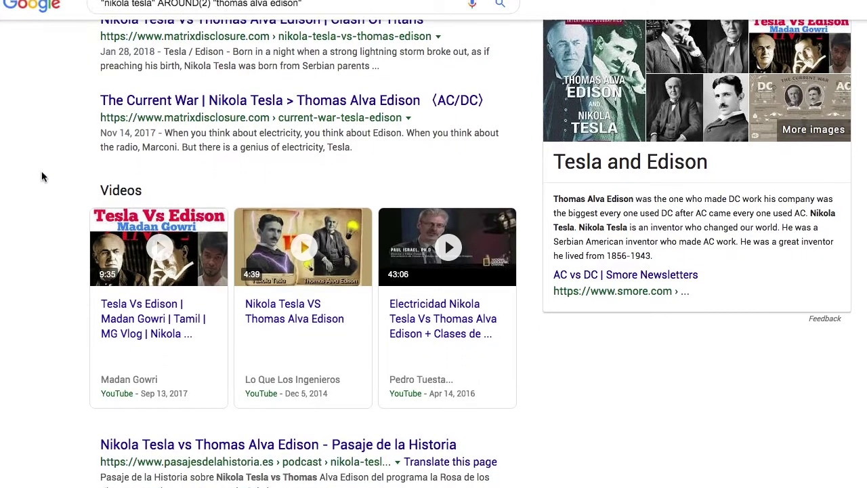
scroll(42, 176, down, 2)
scroll(41, 176, down, 2)
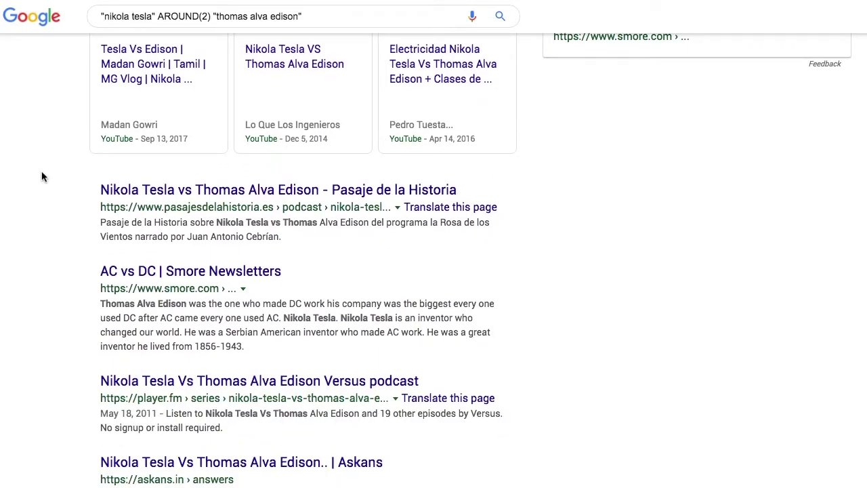
scroll(41, 176, down, 2)
scroll(41, 176, up, 9)
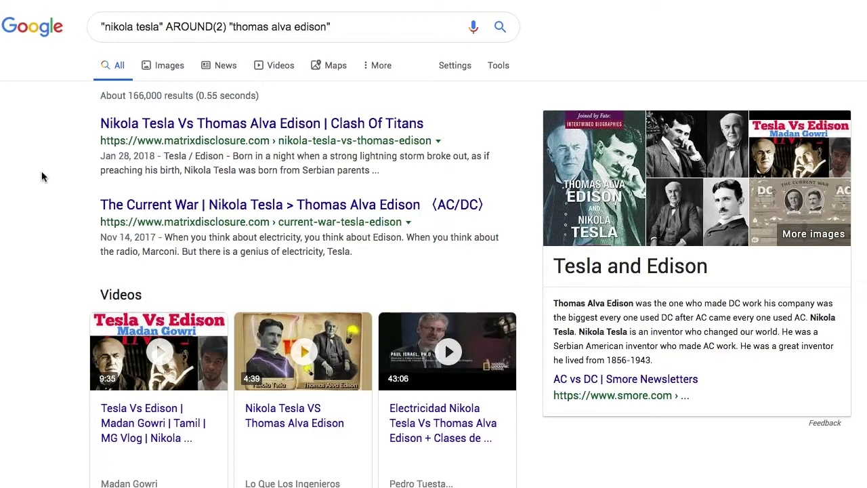
Replace the query with nikola tesla site:pbs.org and run the search
drag(101, 27, 349, 25)
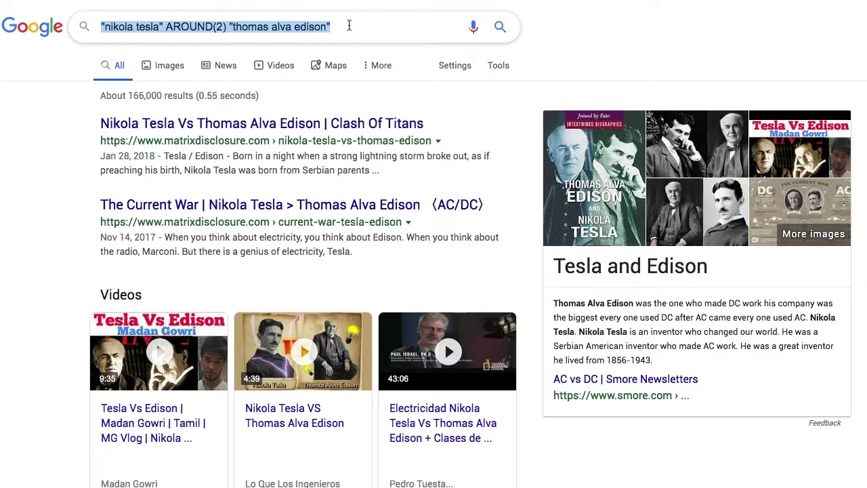
key(BackSpace)
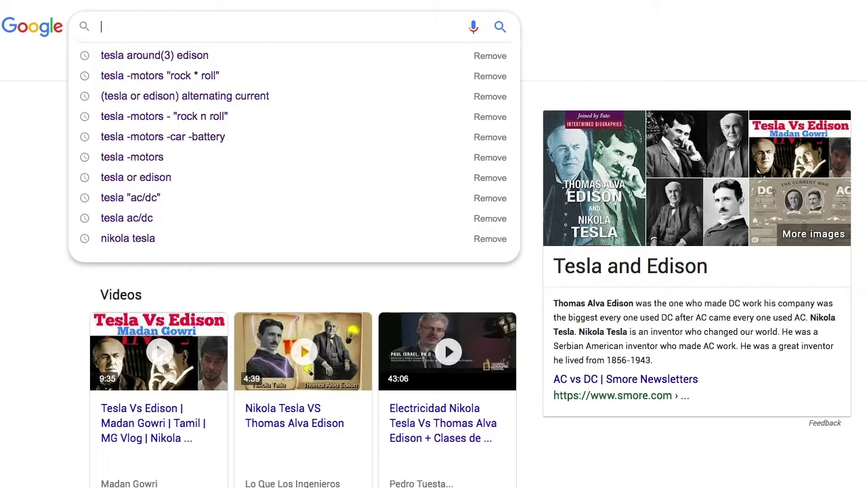
text(nikola)
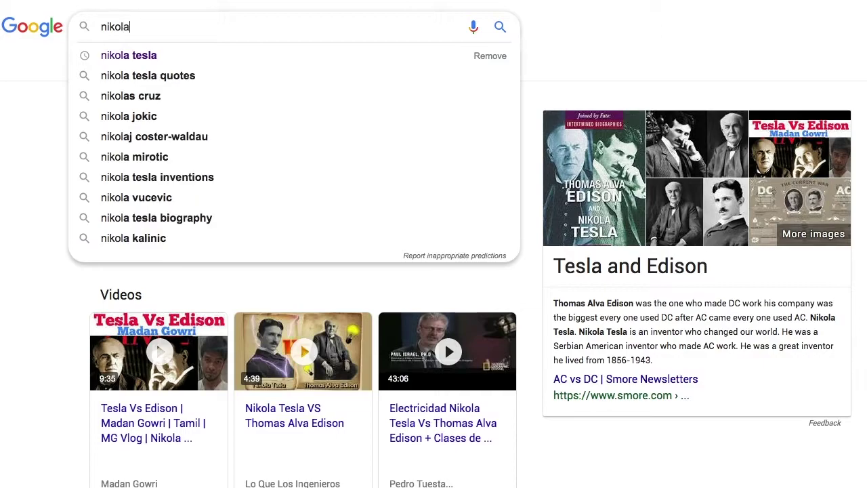
text( tesla site)
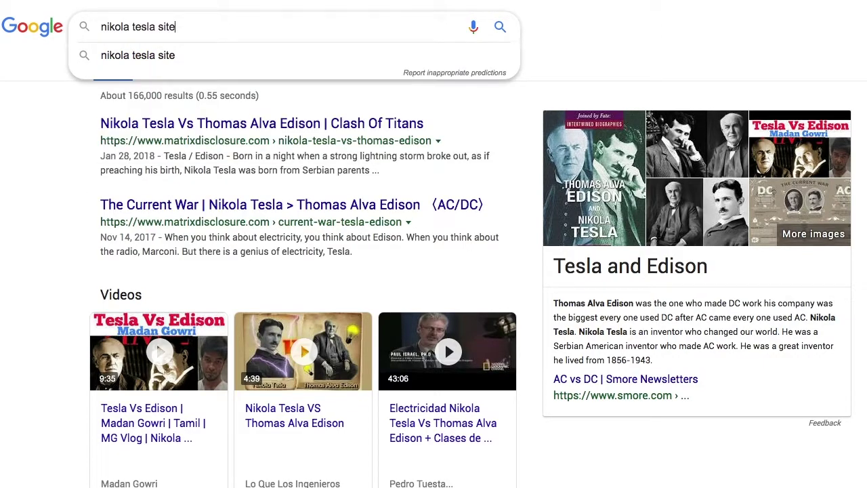
text(:pbs.org)
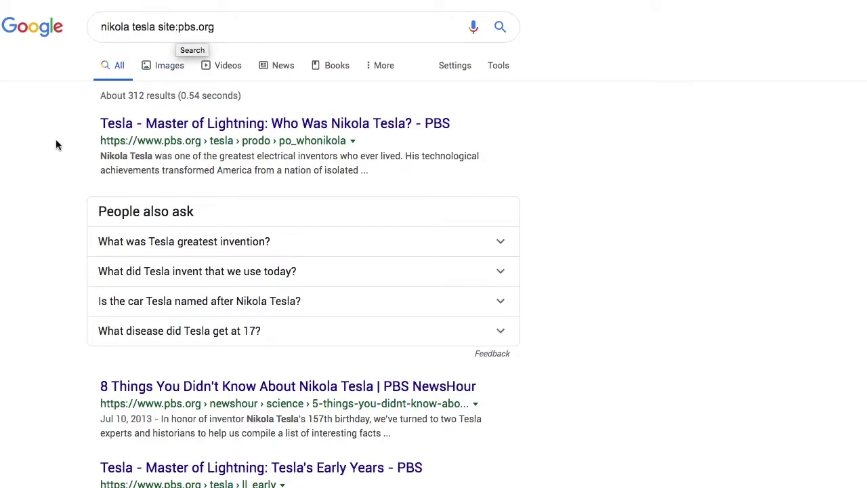
Look through the results limited to pbs.org to check which website each one comes from
scroll(59, 144, down, 5)
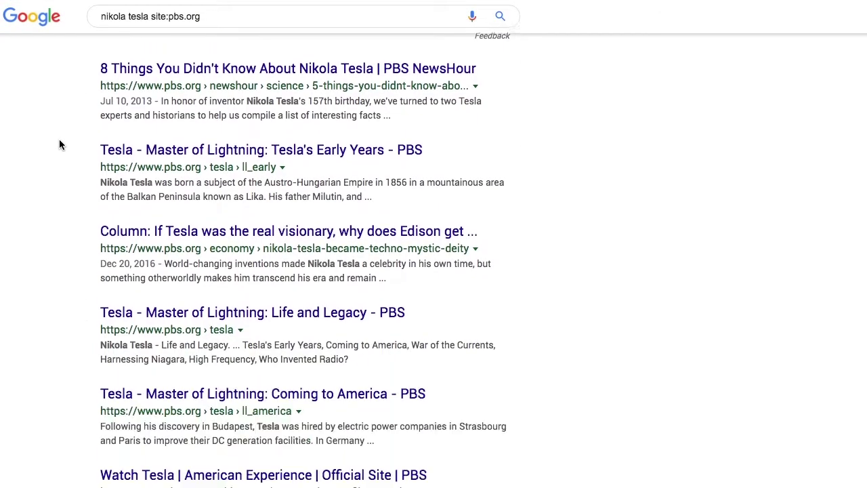
scroll(59, 143, down, 2)
scroll(59, 142, up, 2)
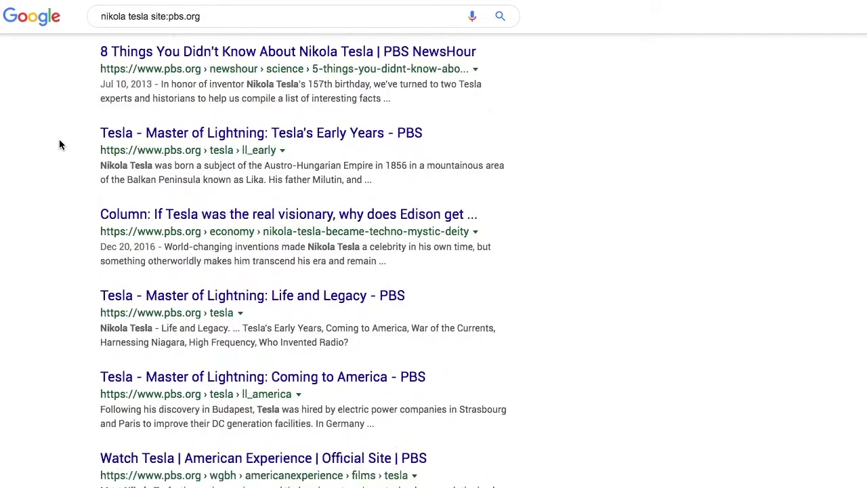
scroll(58, 145, up, 5)
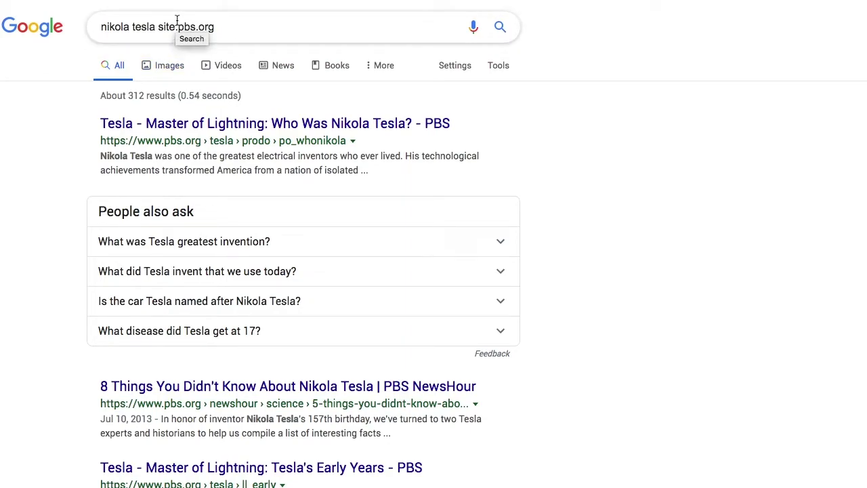
Change the site restriction from pbs.org to edu, run the search and look over the results
click(227, 25)
key(BackSpace)
key(BackSpace)
key(BackSpace)
key(BackSpace)
key(BackSpace)
key(BackSpace)
key(BackSpace)
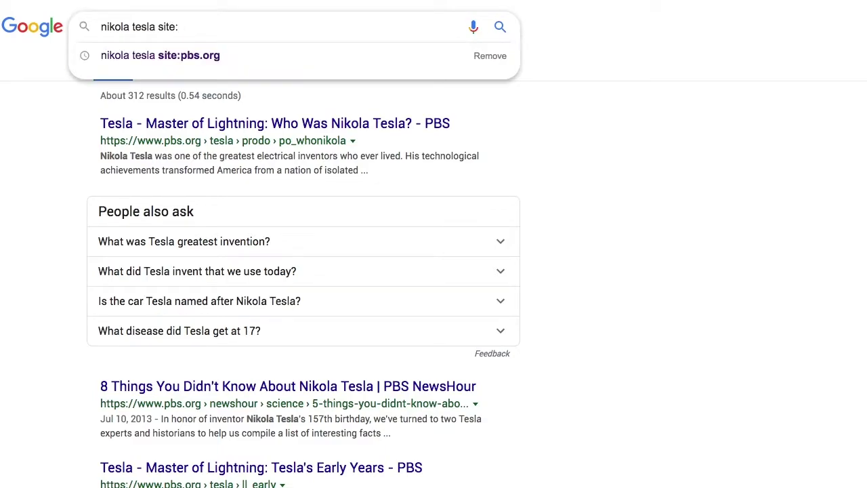
text(edu)
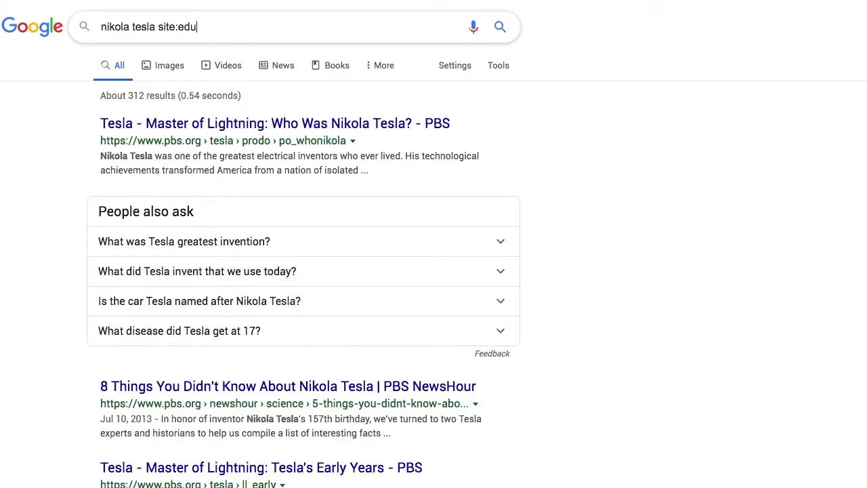
key(Return)
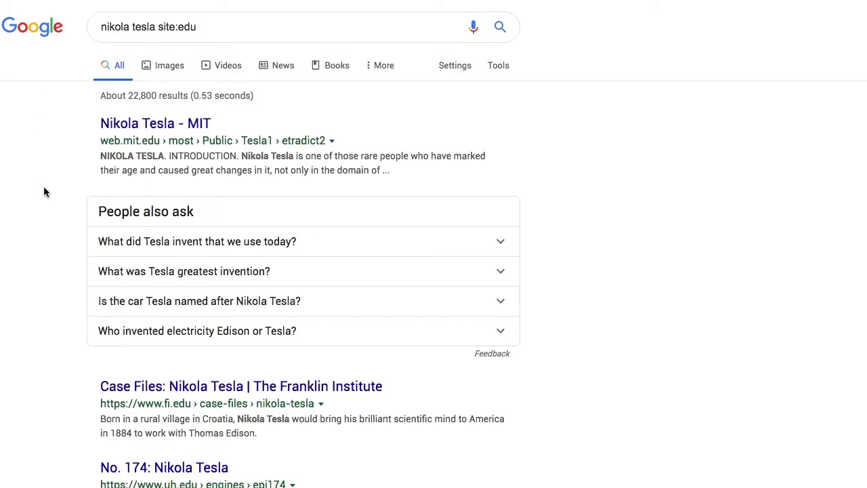
scroll(44, 188, down, 3)
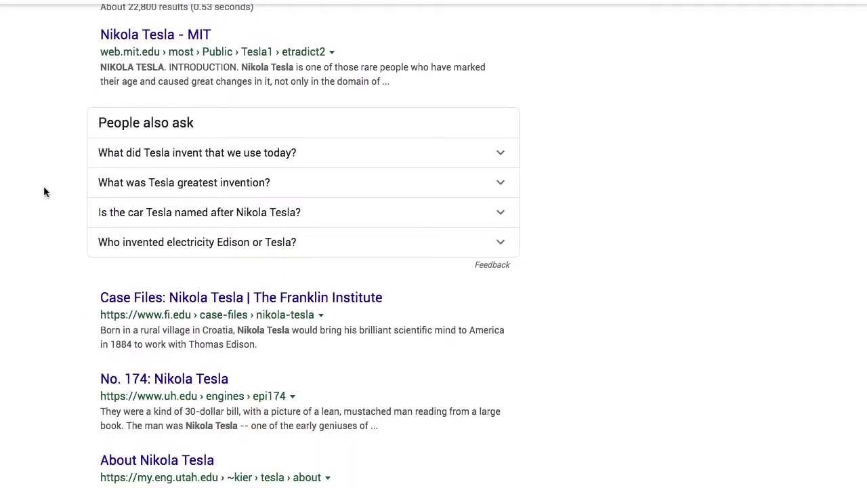
scroll(44, 187, up, 3)
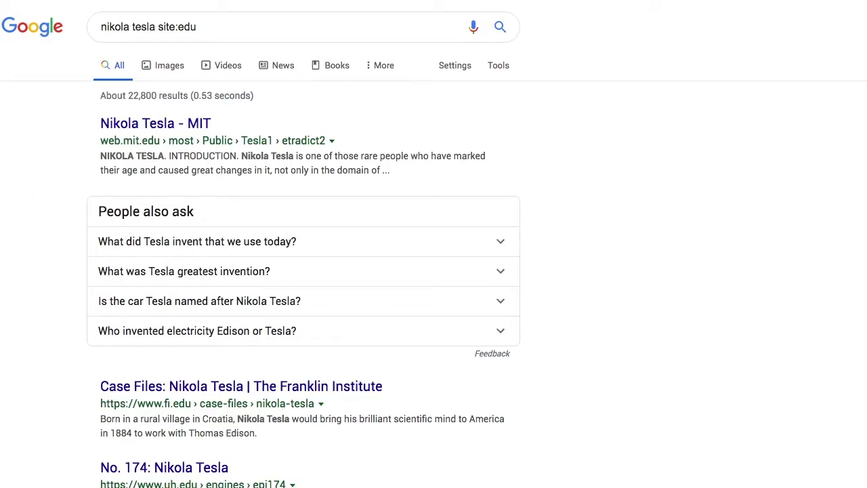
Replace the site restriction in the query with (site:gov OR site:edu) after nikola tesla and run the search
click(237, 31)
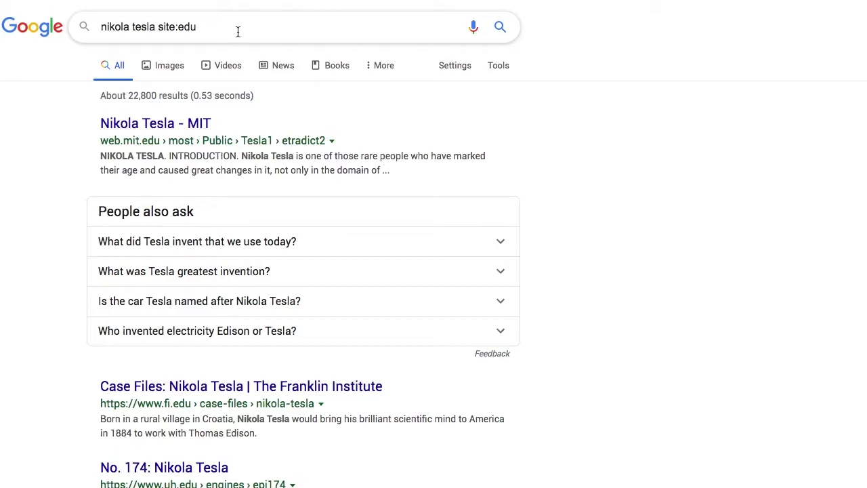
key(BackSpace)
key(BackSpace)
key(BackSpace)
key(BackSpace)
key(BackSpace)
key(BackSpace)
key(BackSpace)
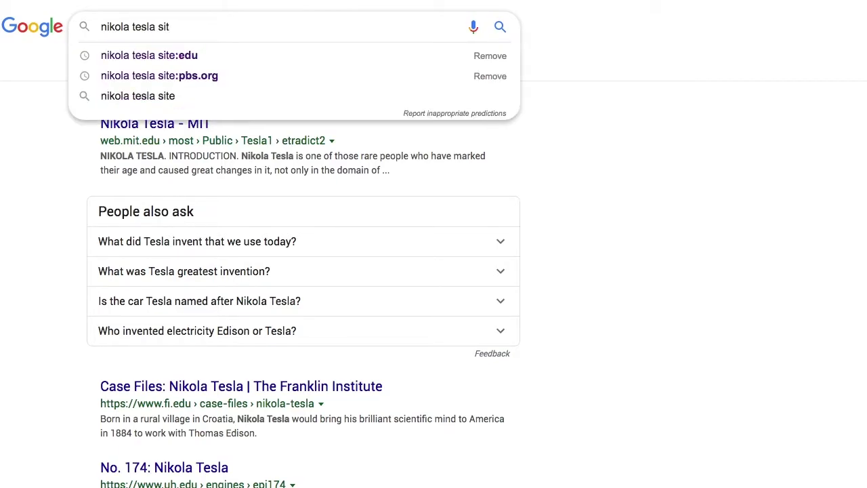
key(BackSpace)
text(()
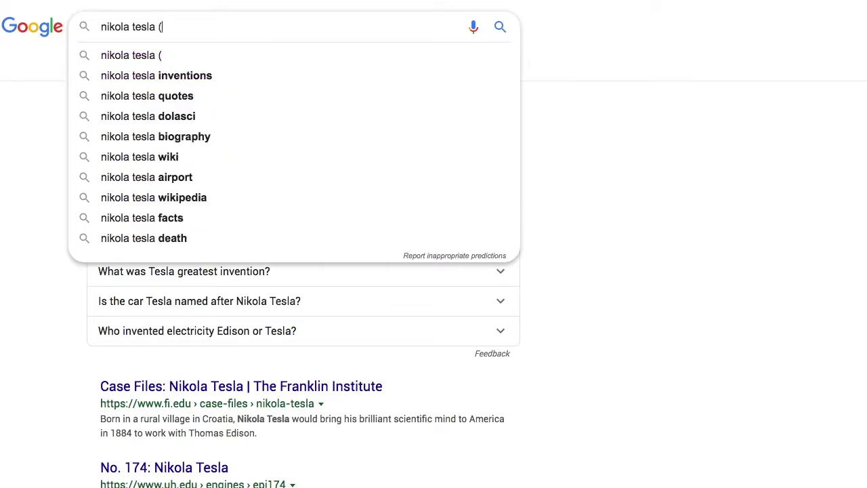
text(siet)
key(BackSpace)
key(BackSpace)
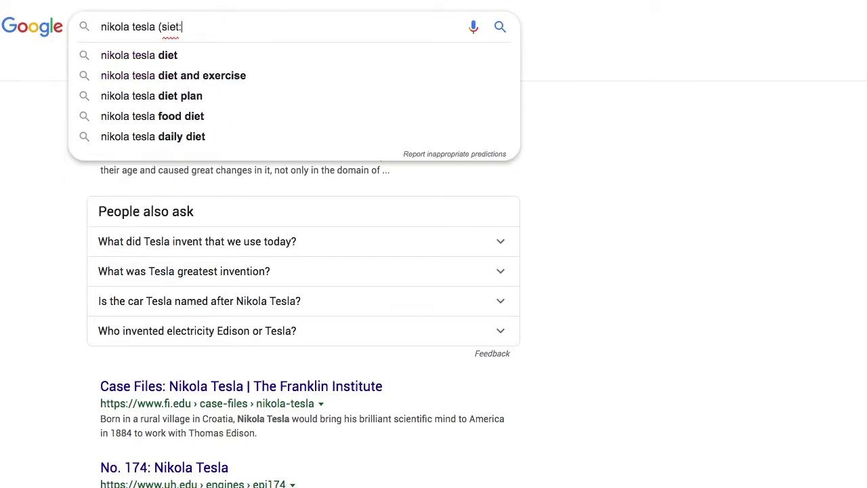
text(te:go)
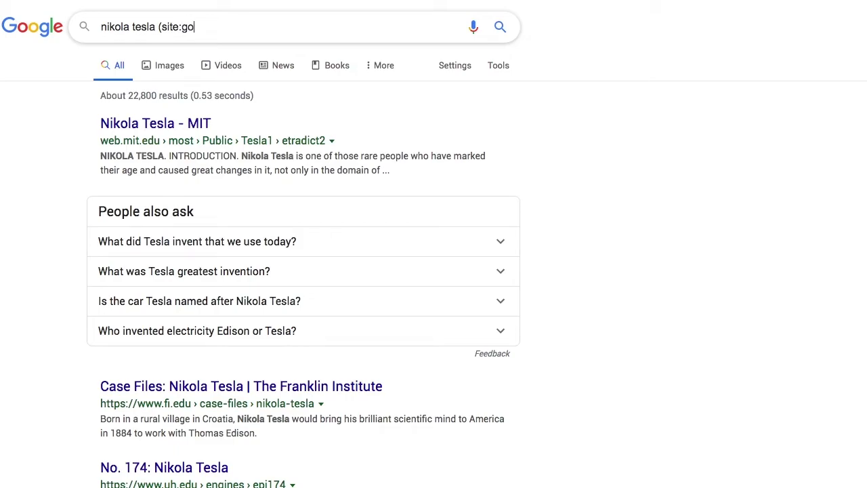
text(v OR site:edu))
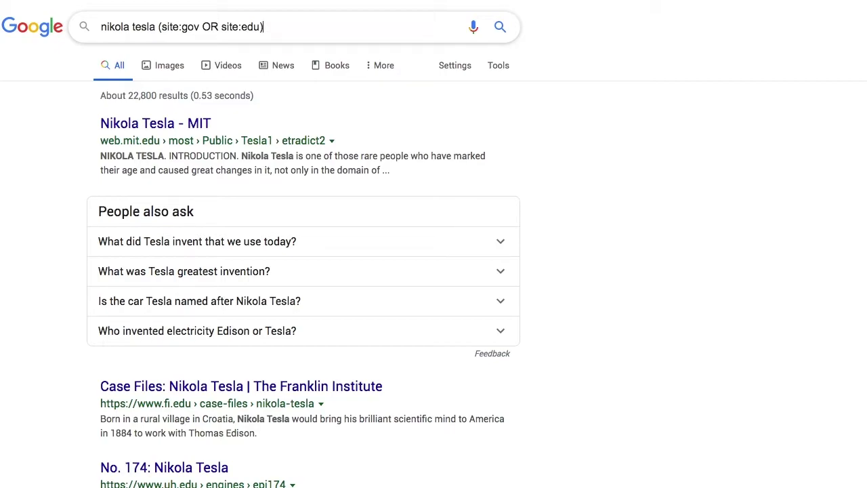
key(Return)
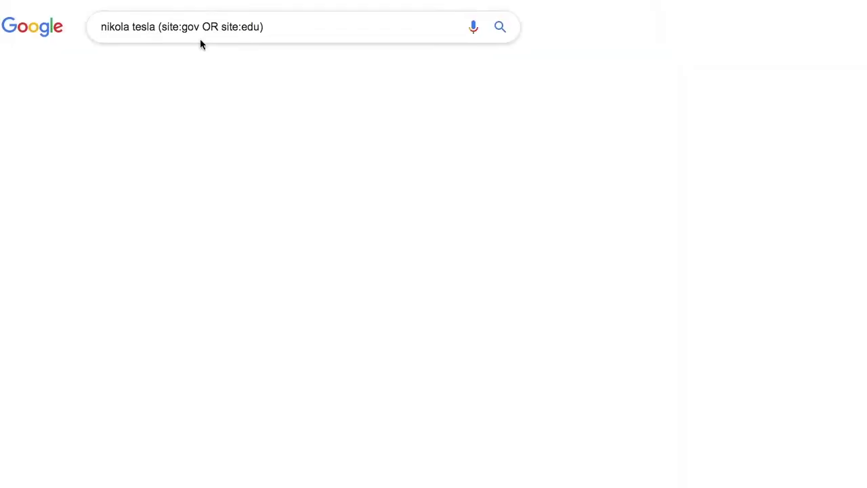
Look through the results limited to gov and edu sites to check which domains they come from
scroll(41, 166, down, 6)
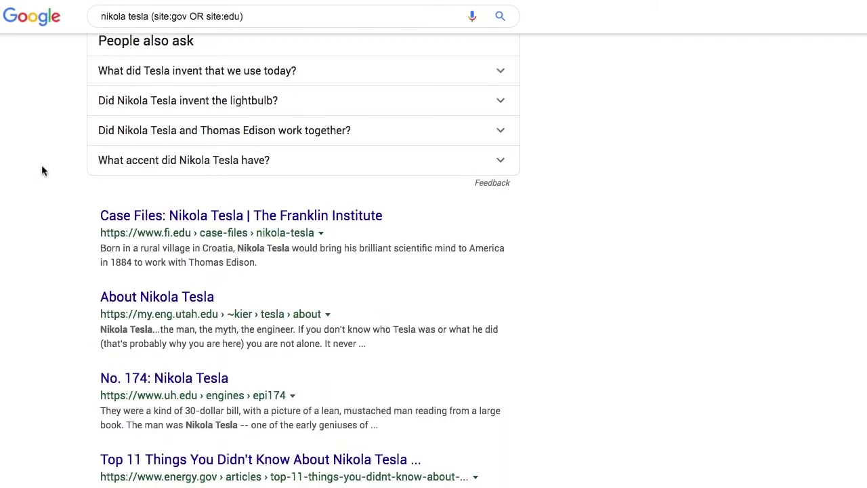
scroll(41, 170, down, 1)
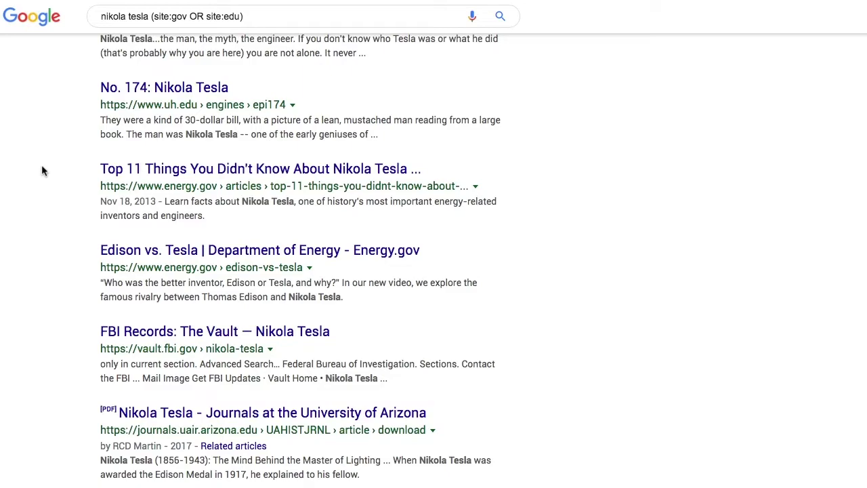
scroll(705, 106, up, 7)
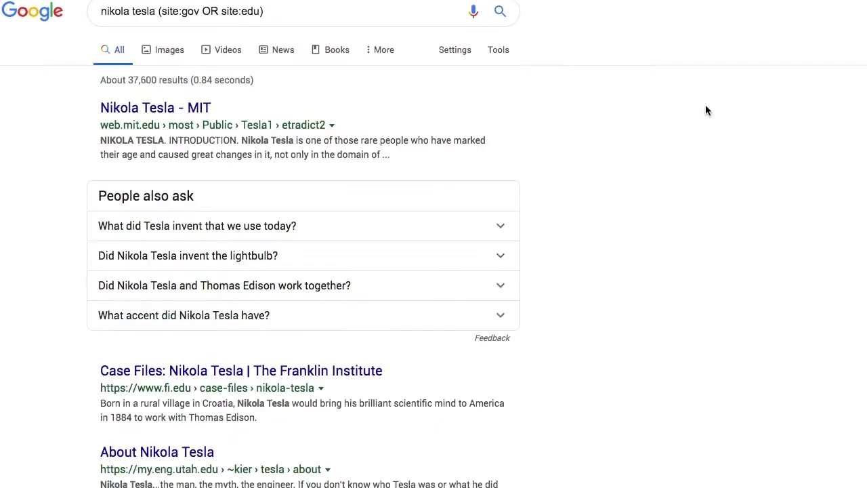
Replace the query with discount airfare, without quotation marks, and run the search
drag(101, 27, 297, 27)
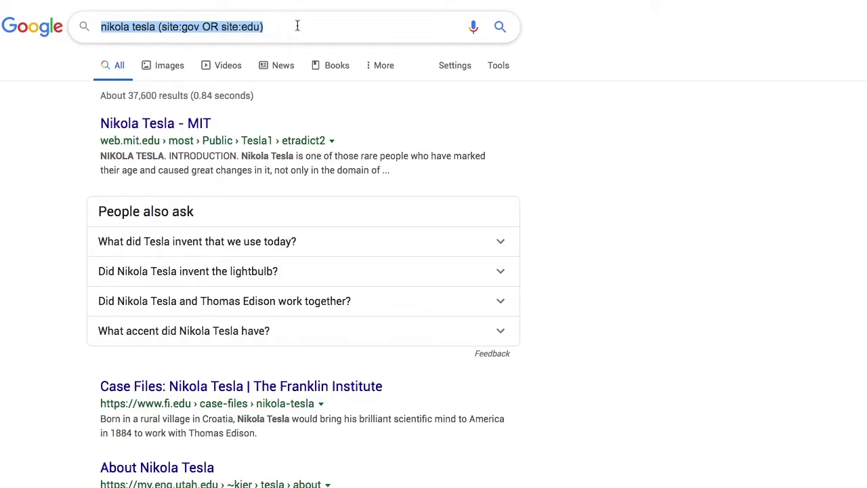
text(d)
text(iscount)
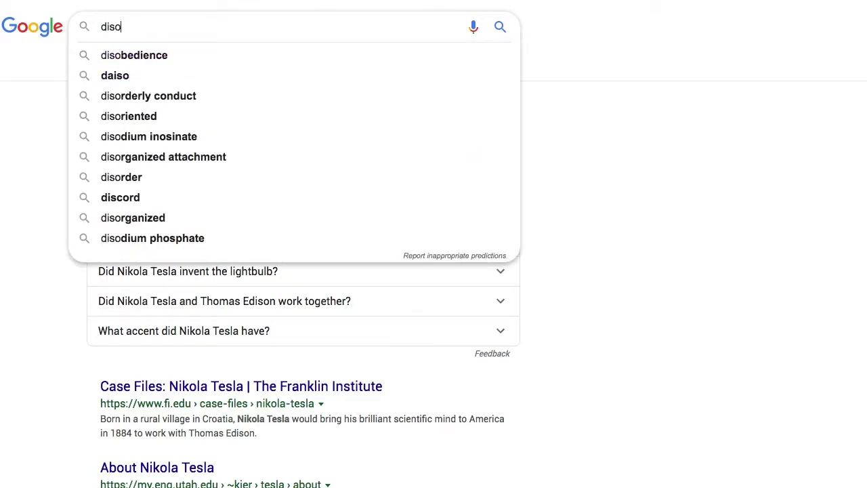
text( airfare)
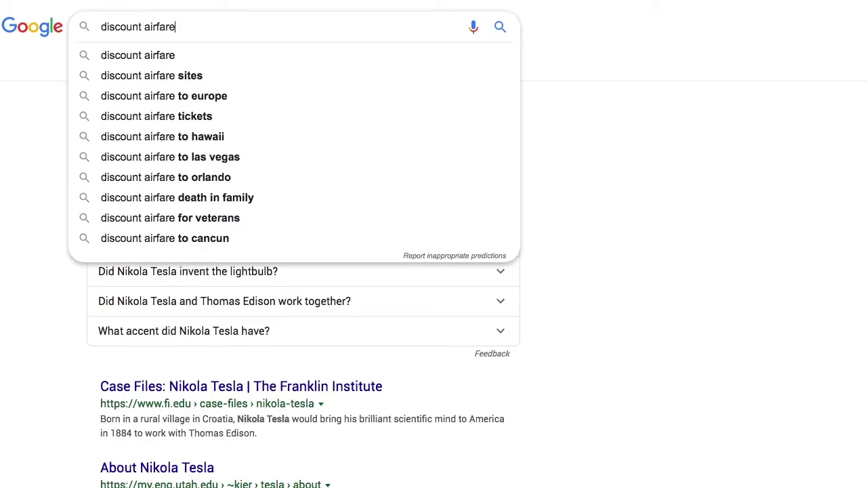
key(Return)
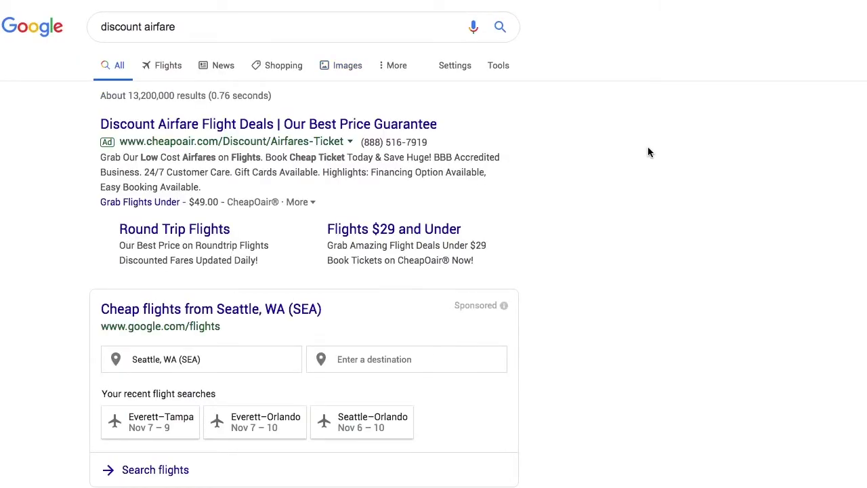
Look through the results of the unquoted discount airfare search, including the ads and flight offers
scroll(647, 153, down, 3)
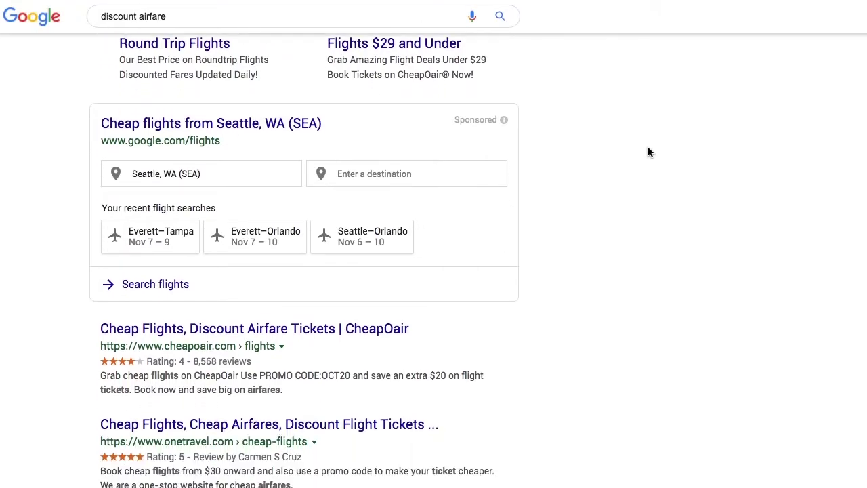
scroll(647, 153, down, 2)
scroll(648, 153, up, 4)
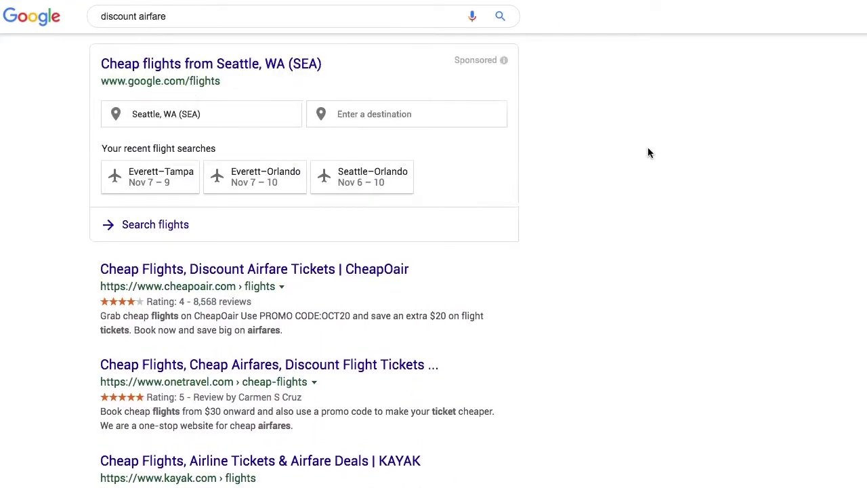
scroll(648, 152, up, 1)
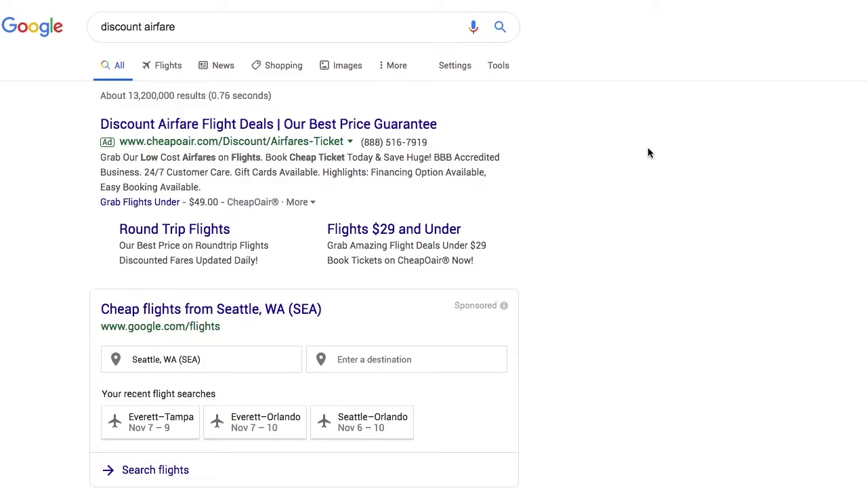
Enclose the whole query in quotation marks as "discount airfare" and run the exact-phrase search
click(103, 27)
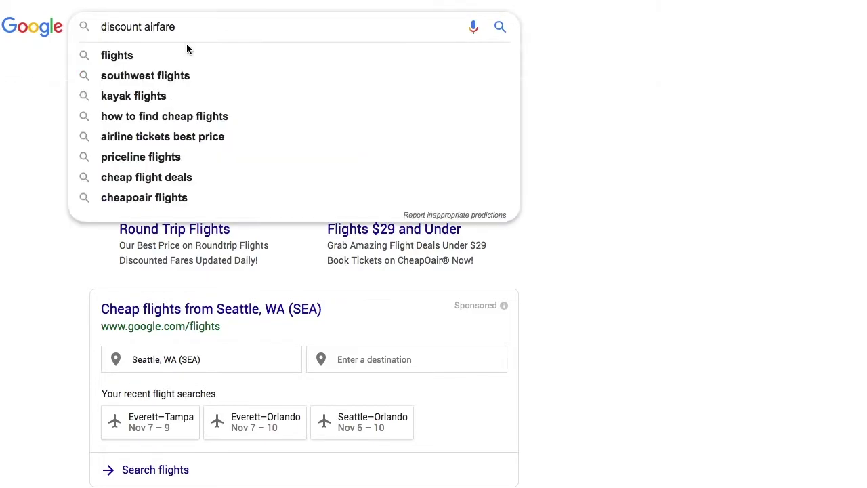
text(")
text(")
key(Return)
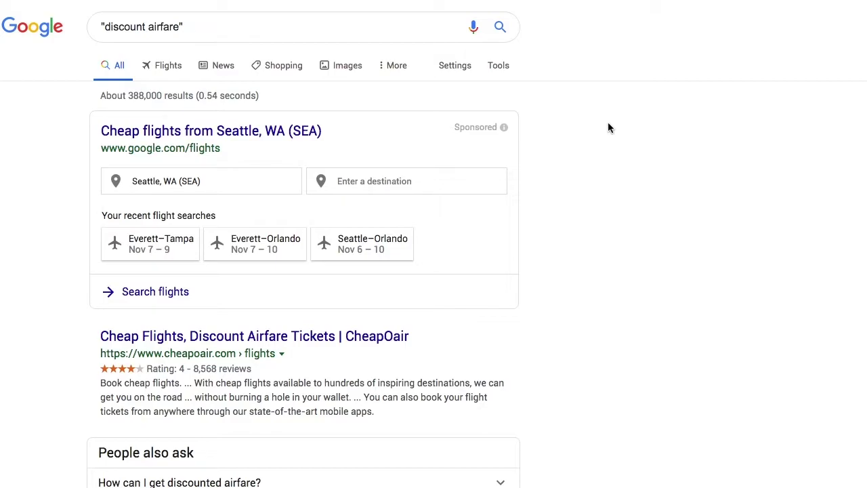
Change the quotation marks to enclose only the second word, giving discount "airfare", and run the search
click(103, 26)
key(BackSpace)
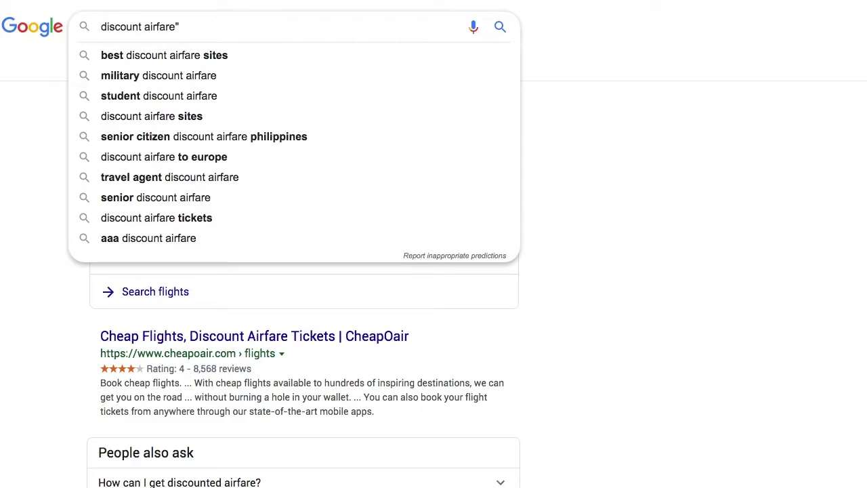
click(146, 26)
text(")
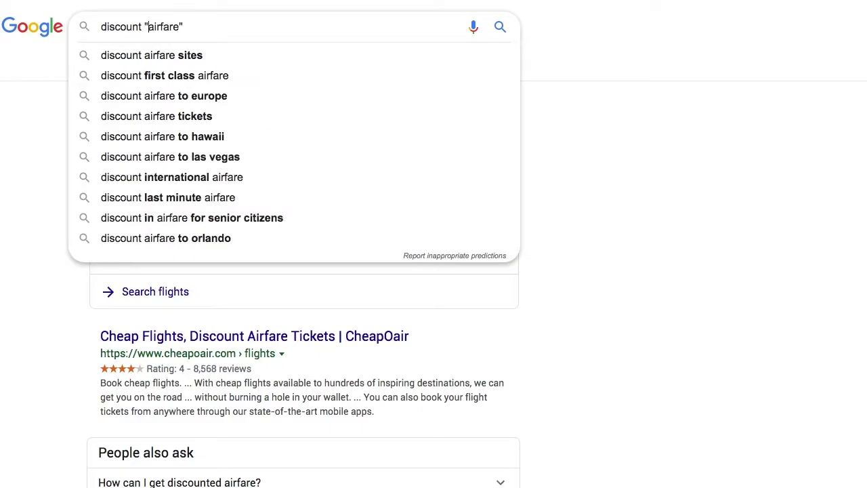
key(Return)
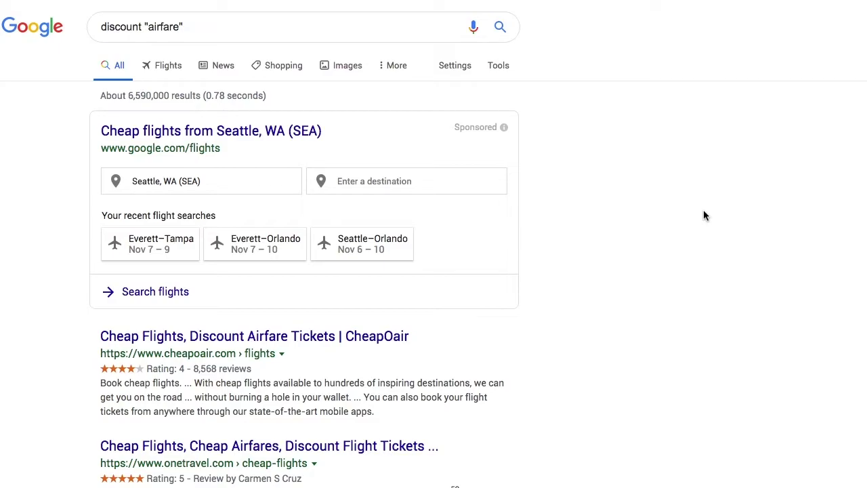
Look through the results of the discount "airfare" search to check how the quoted word is matched
scroll(642, 181, down, 3)
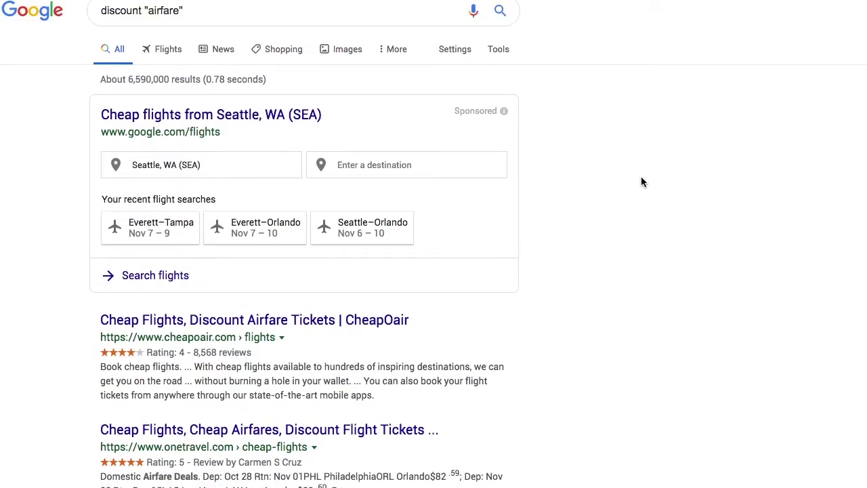
scroll(642, 181, up, 3)
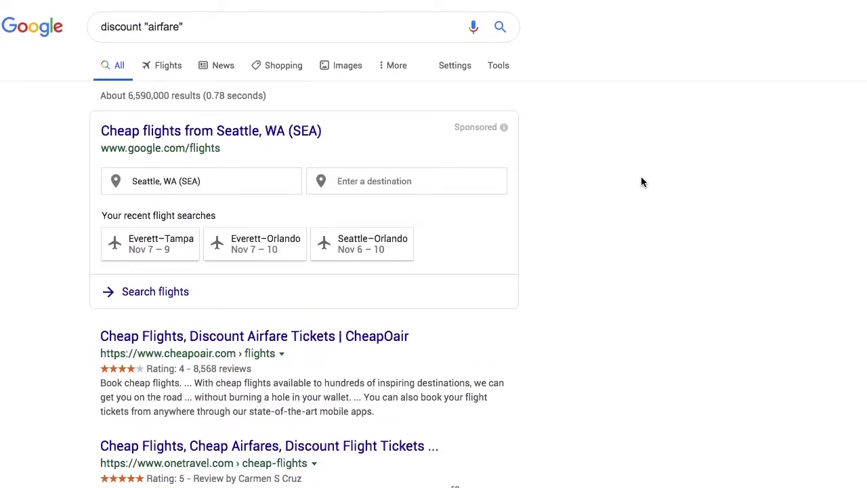
scroll(643, 182, down, 3)
scroll(643, 182, down, 9)
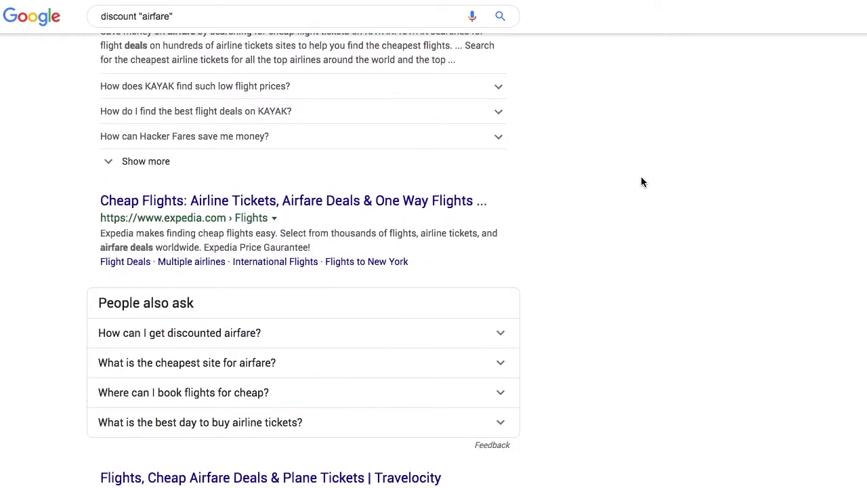
scroll(642, 182, up, 15)
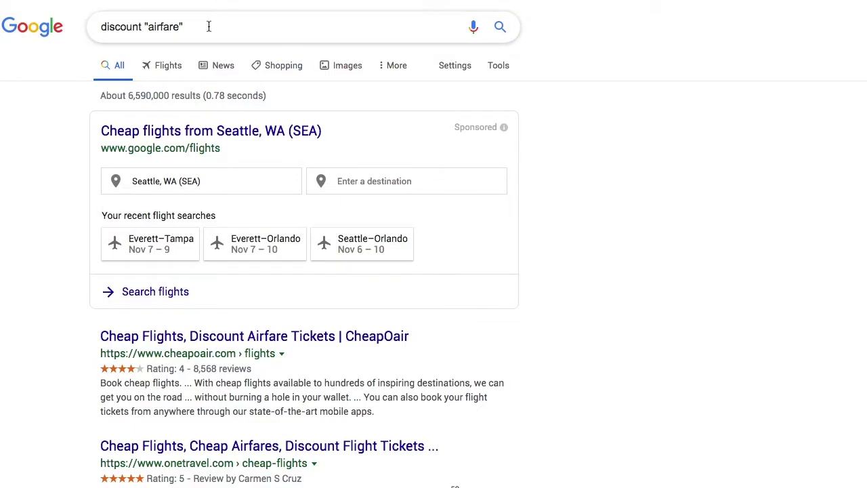
Replace the query with intext:"orbi vs eero vs google wifi", run the search and look over the results
drag(101, 26, 219, 27)
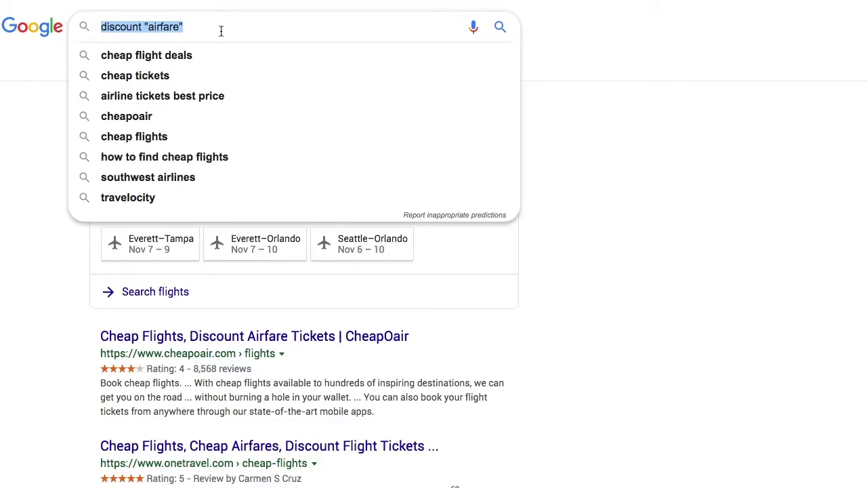
text(intest)
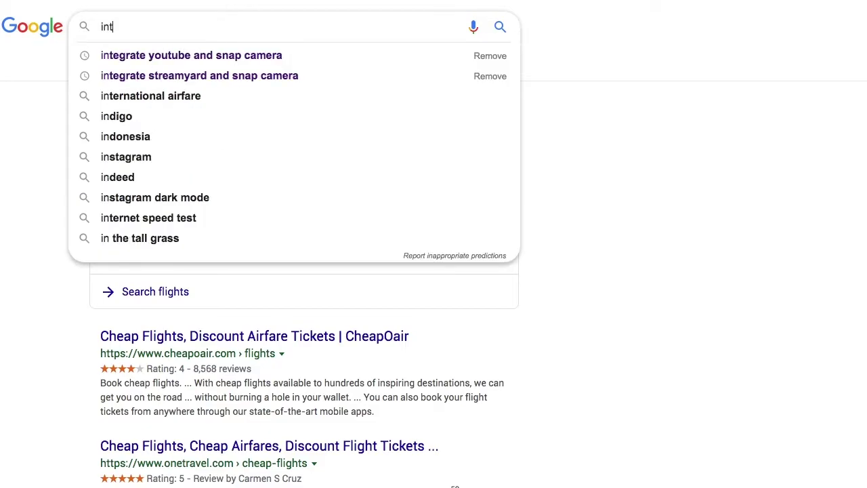
key(BackSpace)
key(BackSpace)
text(xt)
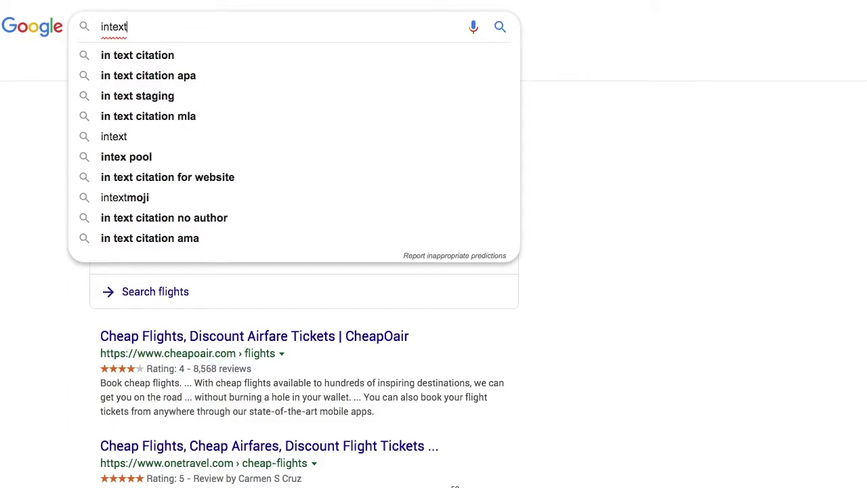
text(:)
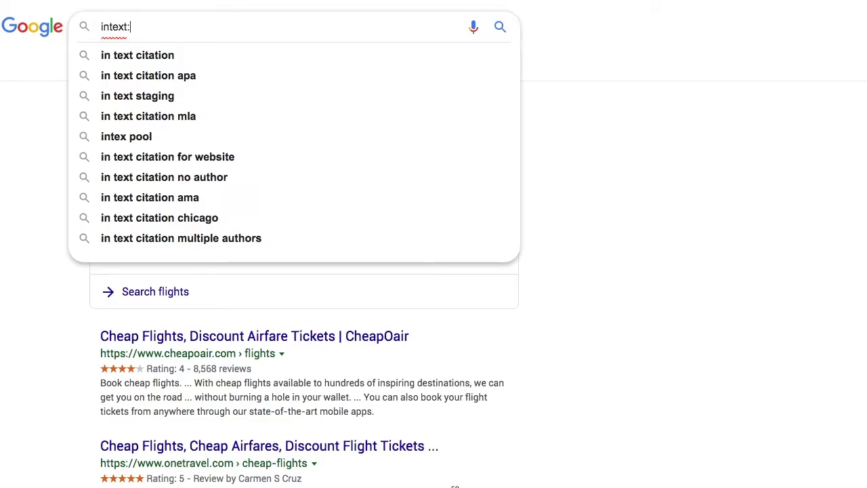
text("orbi)
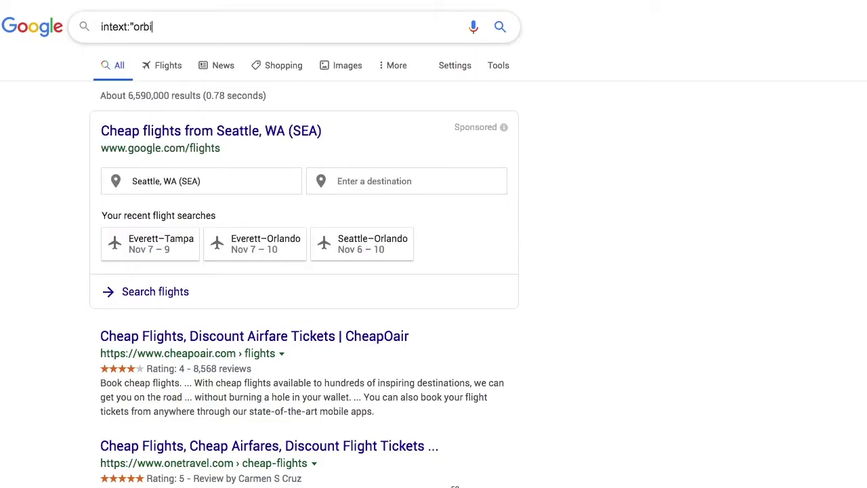
text( vs eero vs google wifi")
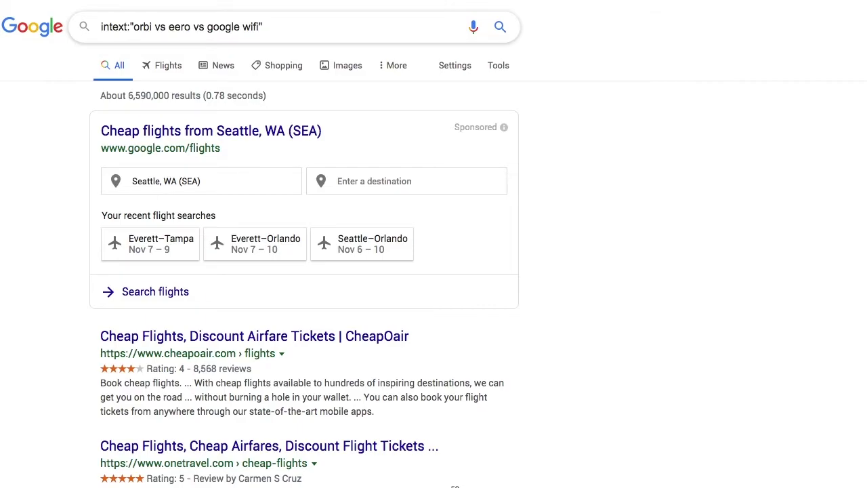
key(Return)
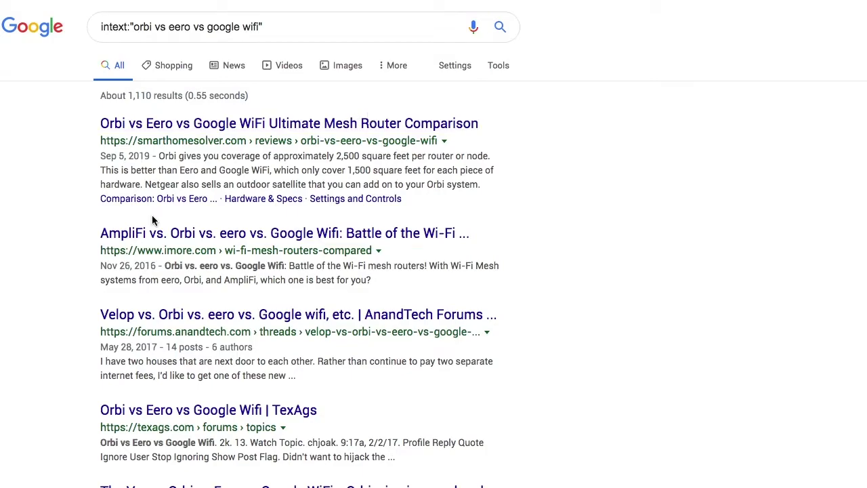
scroll(24, 210, down, 2)
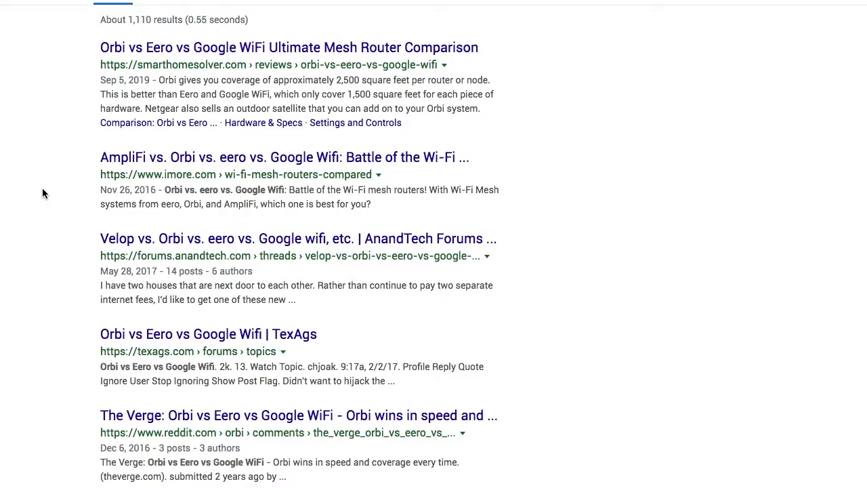
scroll(42, 193, up, 2)
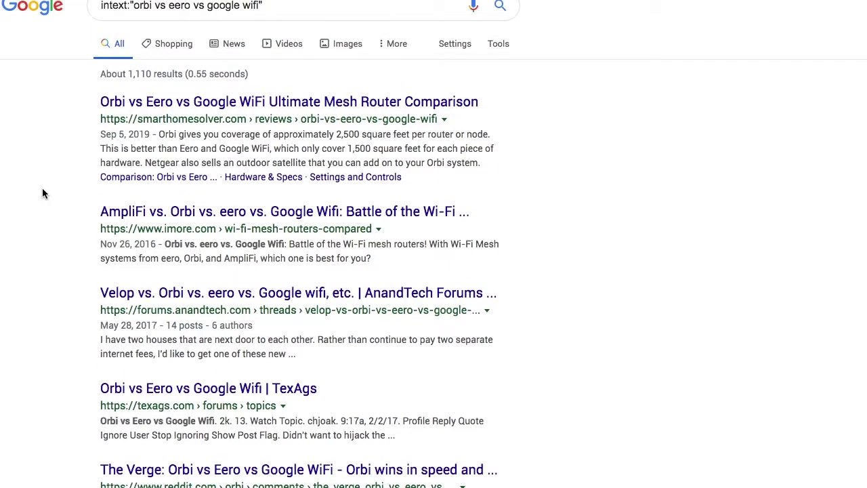
Replace the query with allintext: orbi eero google wifi and run the search
drag(102, 26, 327, 27)
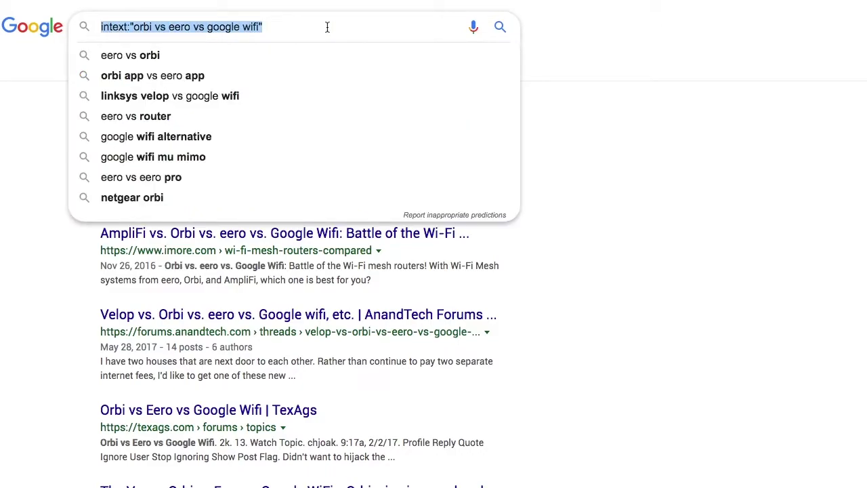
text(allintext)
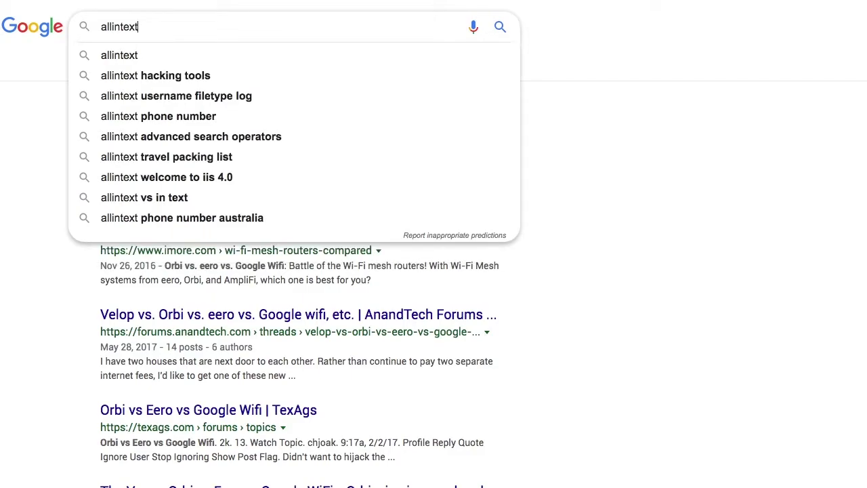
text(:)
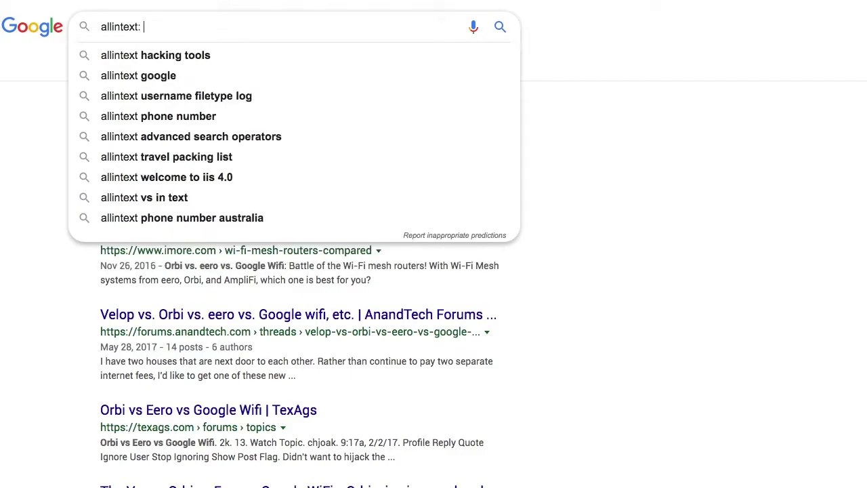
text( orbi eero)
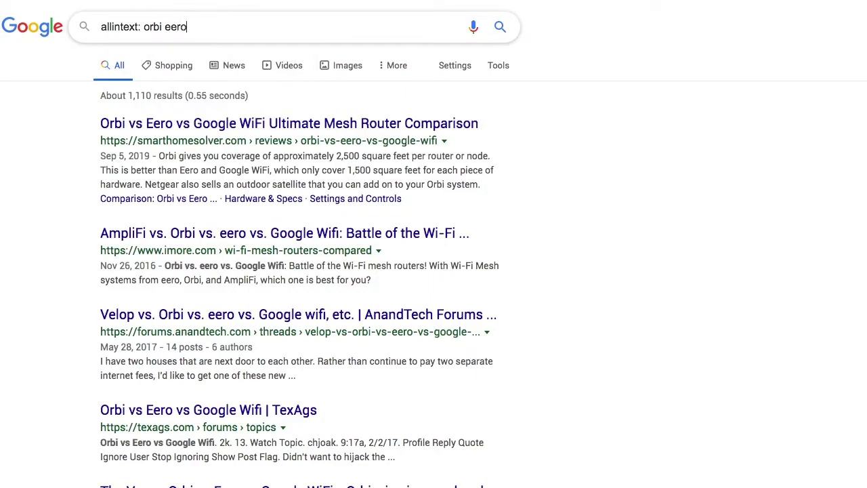
text( google wifi)
key(Return)
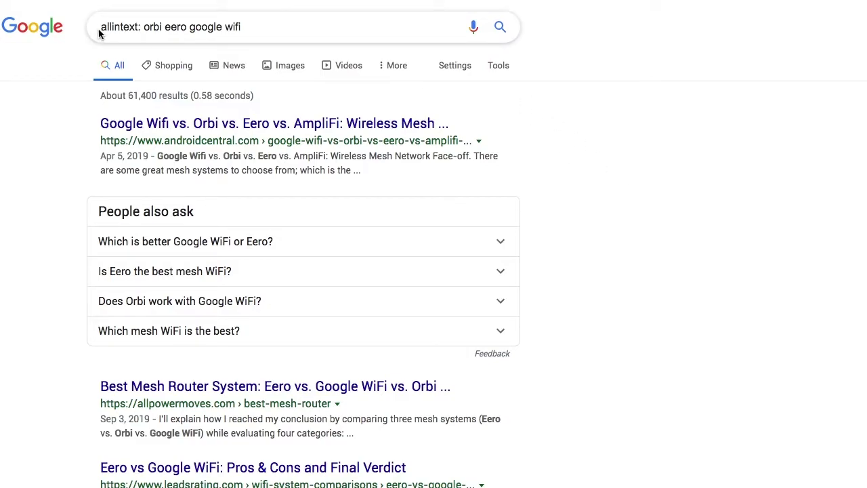
Replace the query with thanos and run the search
drag(102, 26, 278, 26)
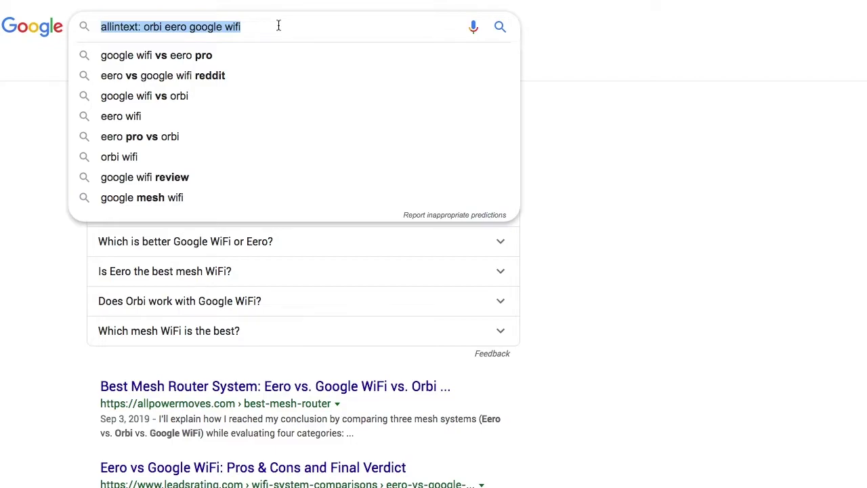
text(th)
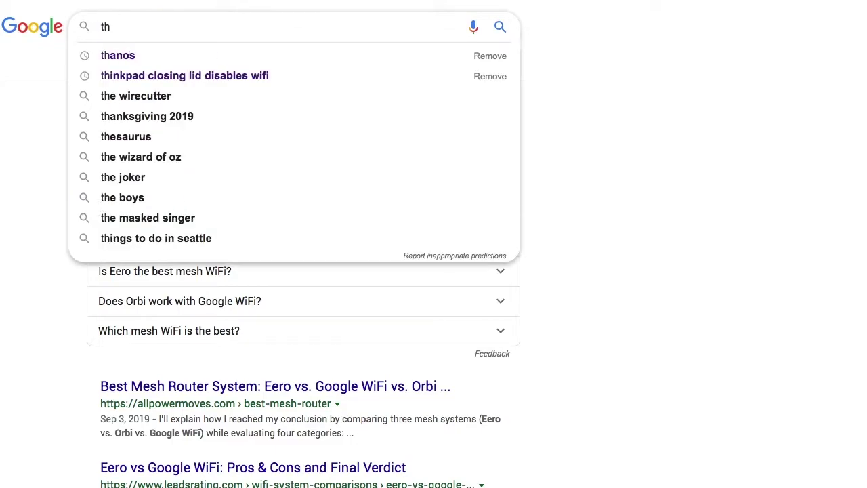
text(anos)
key(Escape)
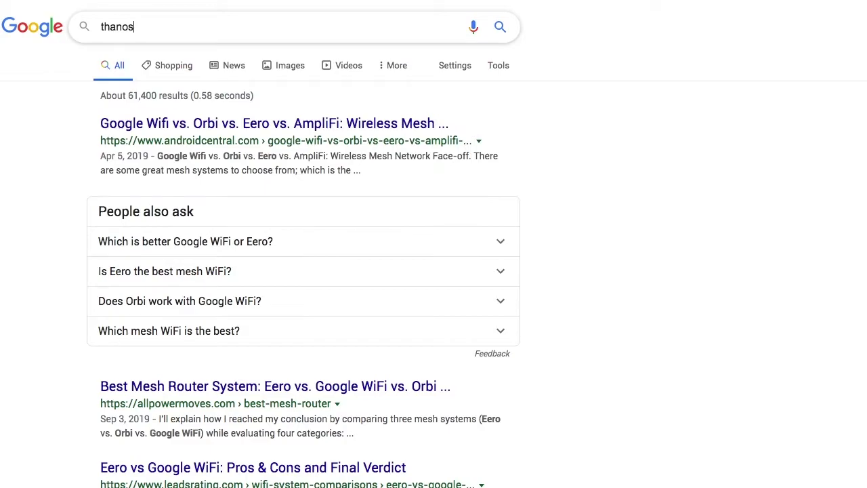
key(Return)
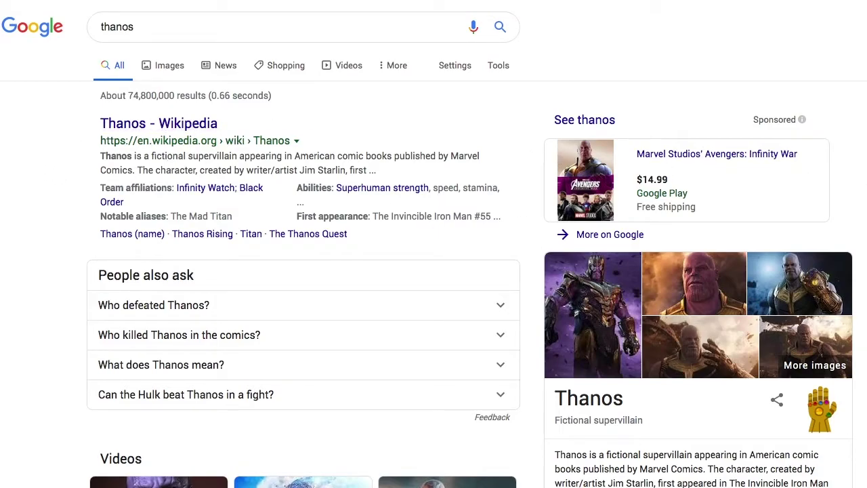
Trigger the Infinity Gauntlet in the Thanos information card and look through the results page for the snap's effect
scroll(433, 244, down, 3)
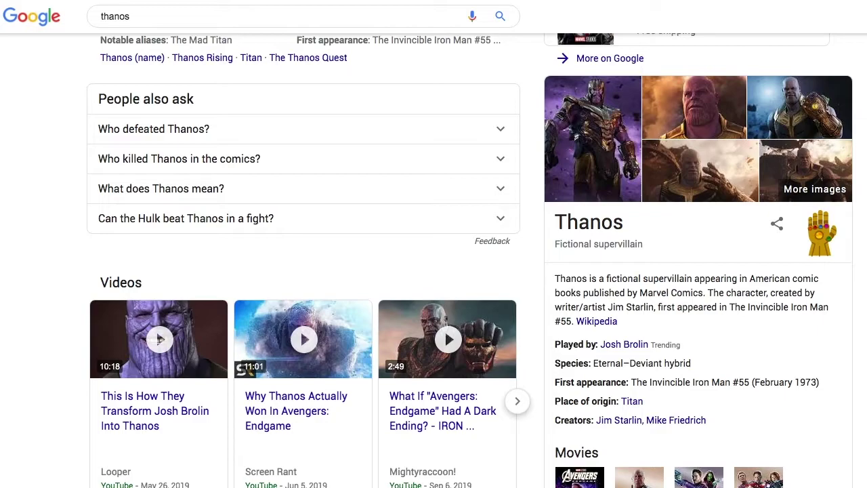
click(821, 233)
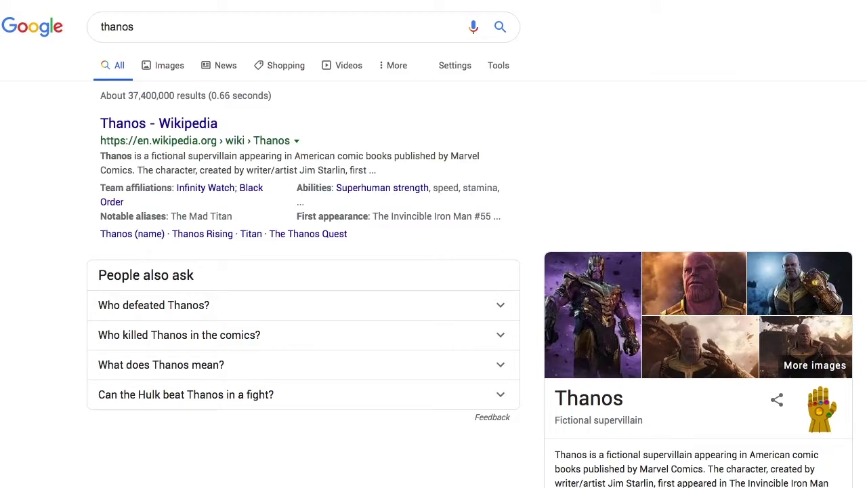
scroll(434, 244, down, 2)
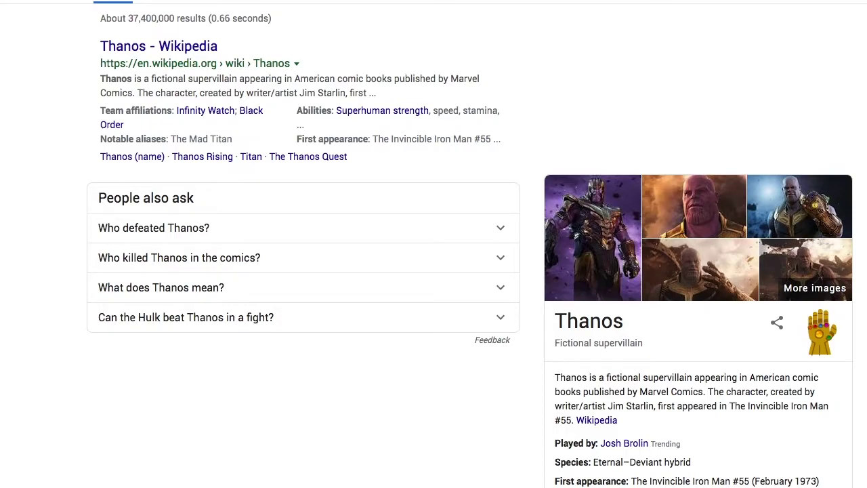
scroll(433, 243, down, 6)
scroll(434, 243, down, 5)
scroll(433, 244, up, 3)
scroll(433, 244, up, 9)
scroll(434, 244, up, 1)
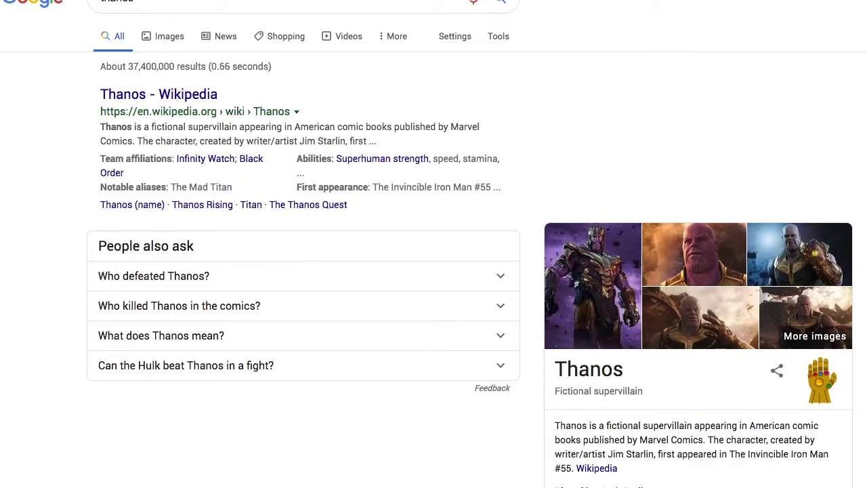
Activate the gauntlet in the Thanos card again to bring back the removed results
scroll(434, 244, down, 2)
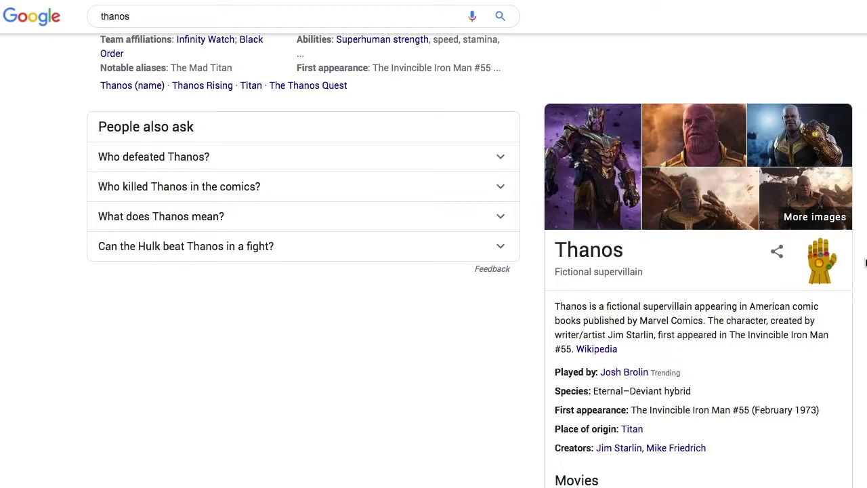
click(820, 259)
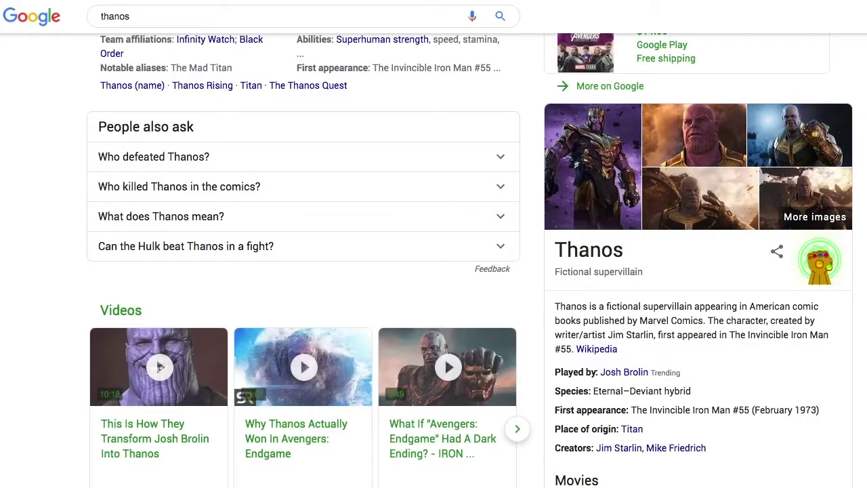
scroll(433, 257, up, 3)
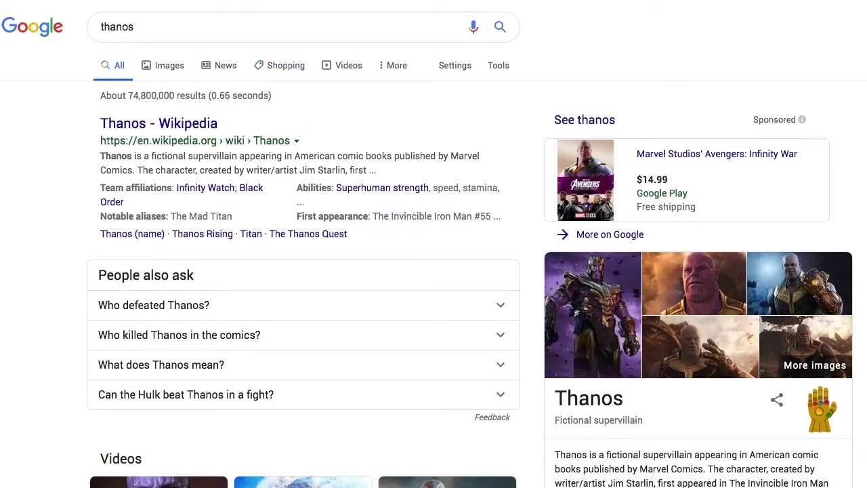
Clear the thanos query and search for zerg rush from the Google home page
click(301, 23)
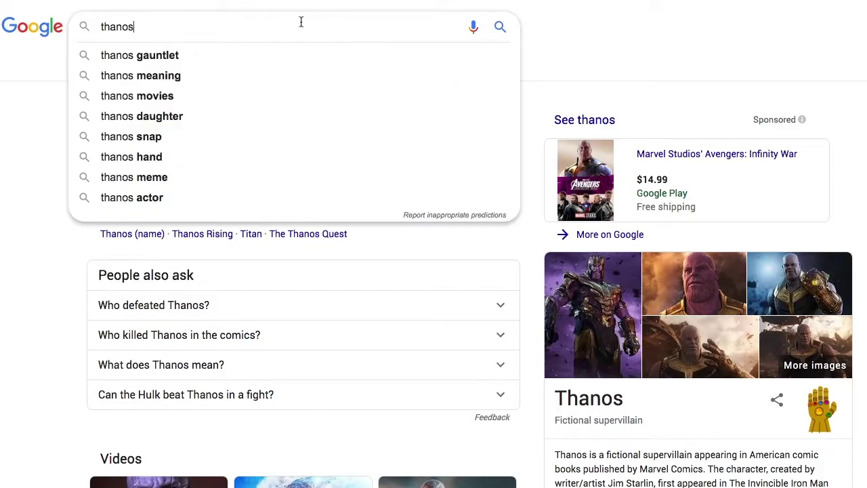
key(BackSpace)
key(BackSpace)
key(BackSpace)
key(BackSpace)
key(BackSpace)
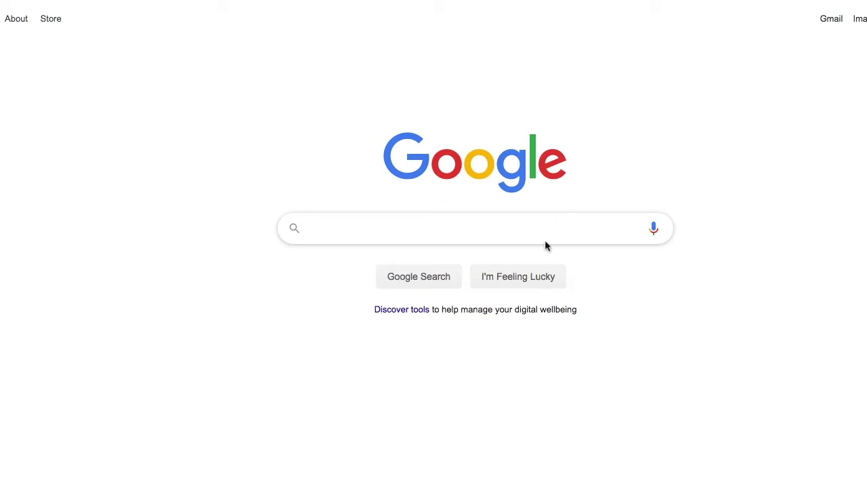
text(zerg rush)
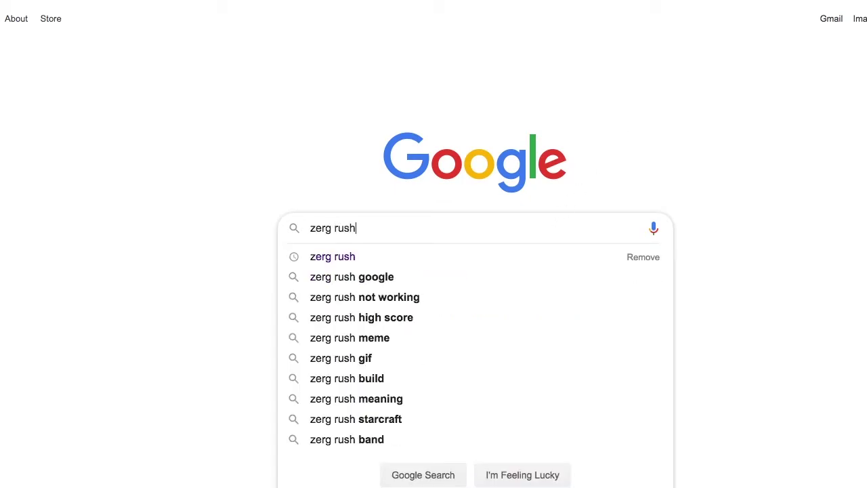
key(Escape)
key(Return)
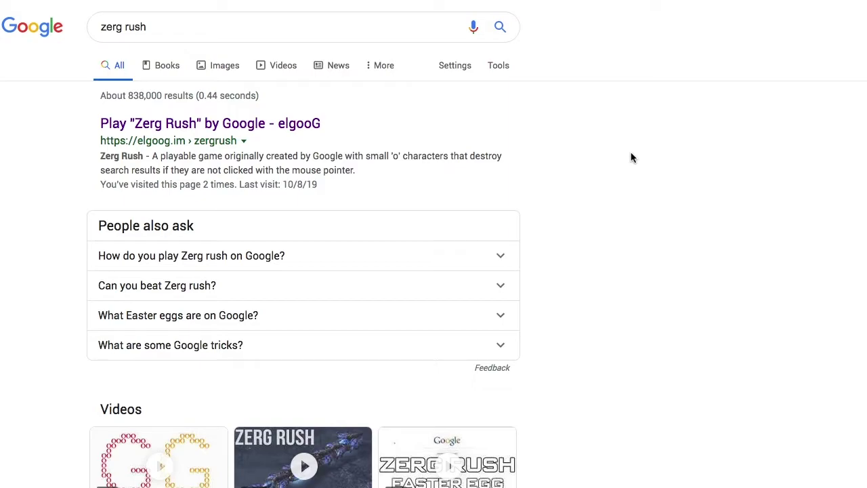
Open the Play "Zerg Rush" by Google - elgooG result and play by shooting the small "o" characters attacking the results
click(241, 126)
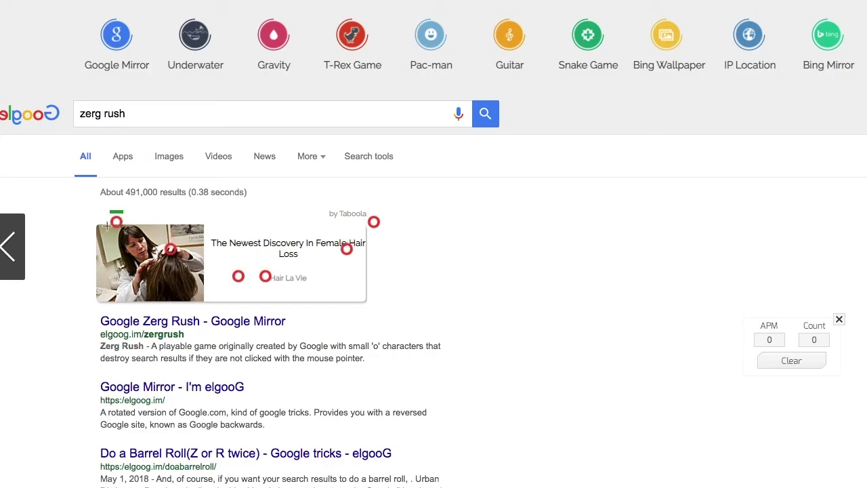
click(263, 306)
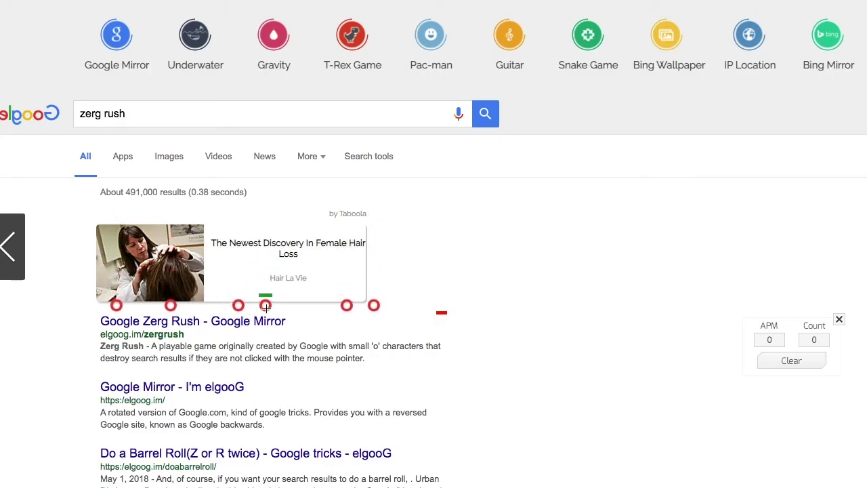
click(265, 319)
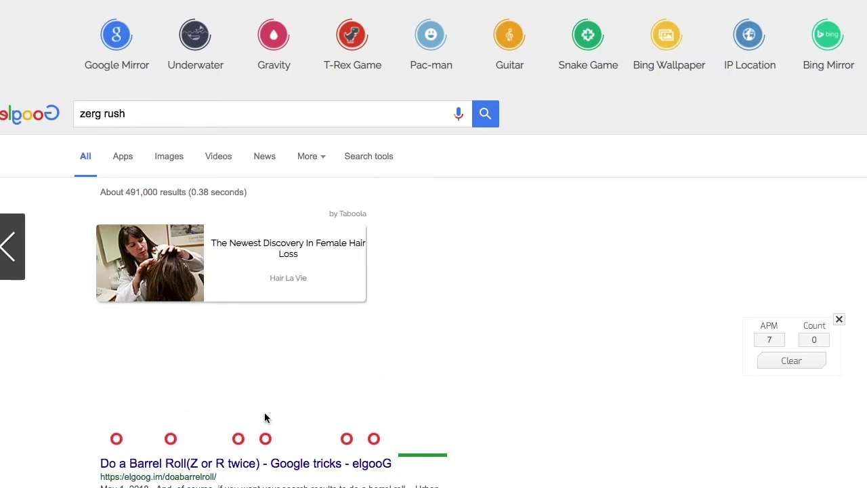
click(265, 439)
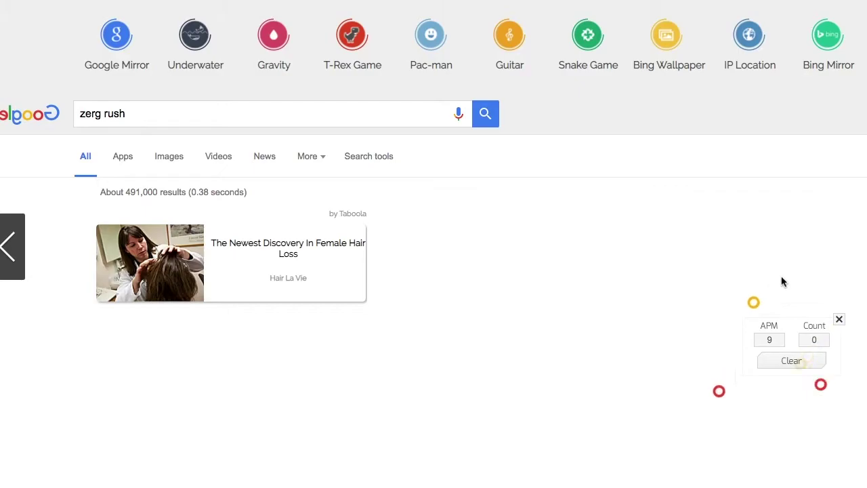
click(698, 360)
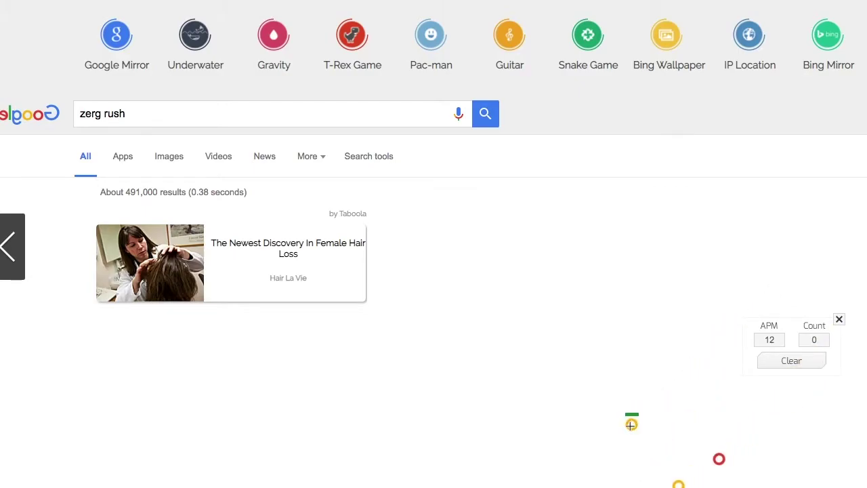
scroll(549, 218, down, 5)
scroll(549, 214, down, 3)
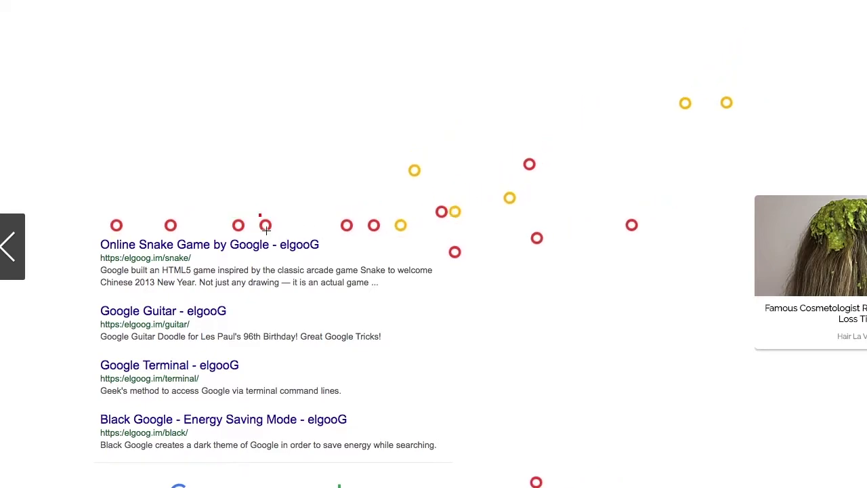
click(236, 295)
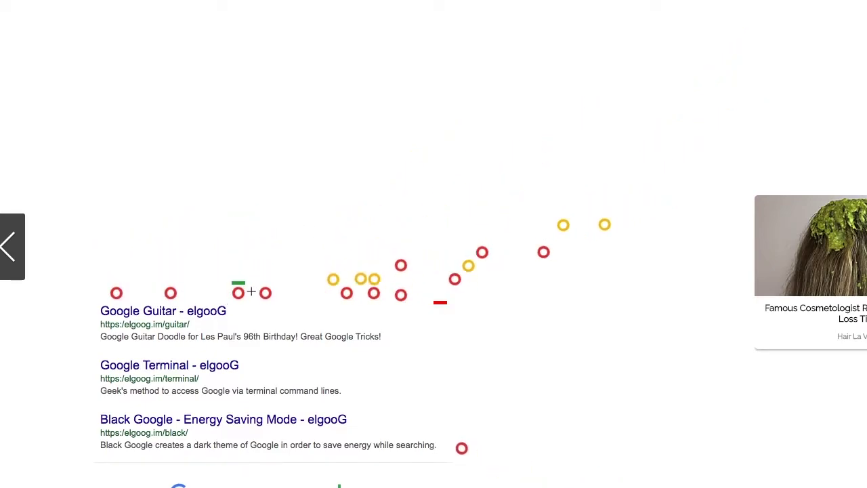
click(264, 347)
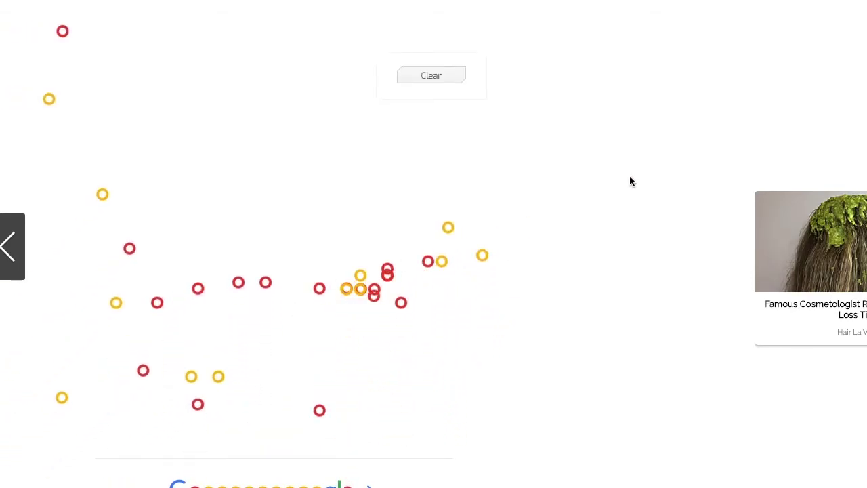
scroll(629, 177, up, 5)
scroll(629, 181, up, 2)
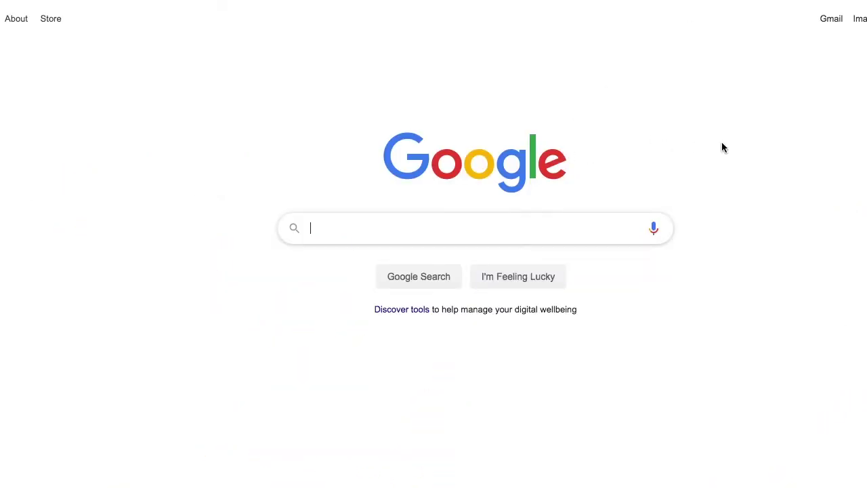
Search for askew from the Google home page and look over the tilted results page
text(askew)
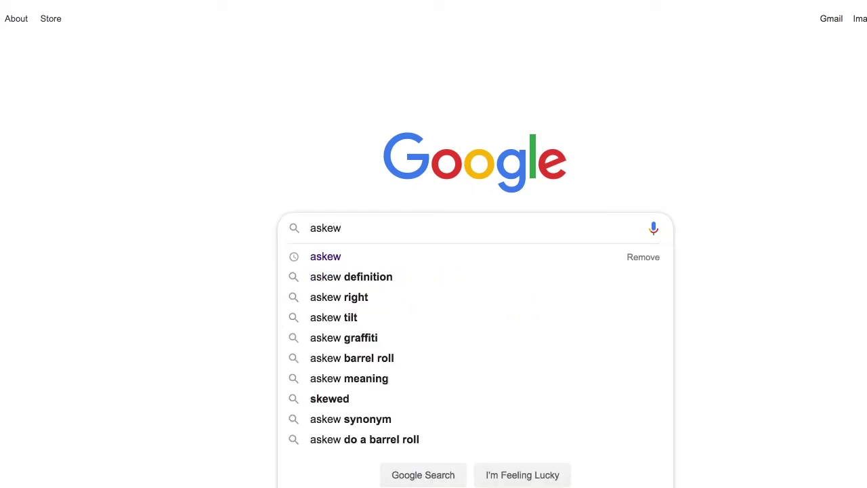
key(Return)
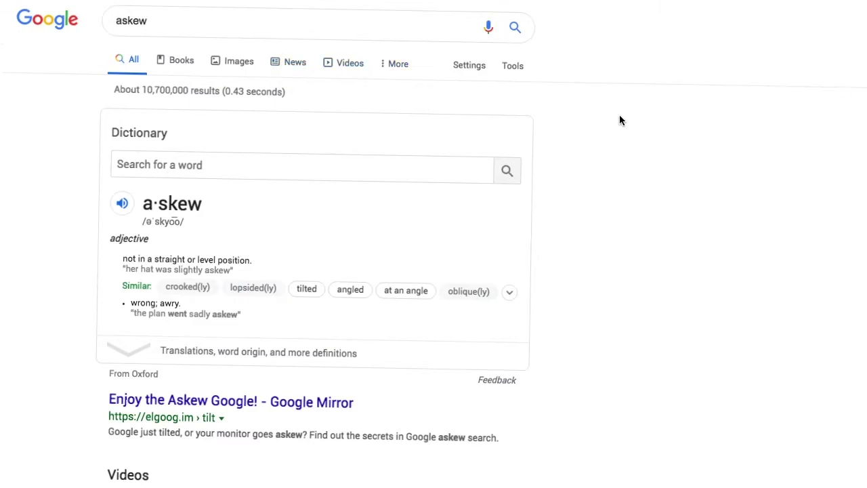
scroll(619, 120, down, 8)
scroll(619, 120, up, 6)
scroll(619, 120, up, 2)
Replace the query with blink html, run the search and look through the results for blinking words
click(317, 19)
key(BackSpace)
key(BackSpace)
key(BackSpace)
key(BackSpace)
text(blink html)
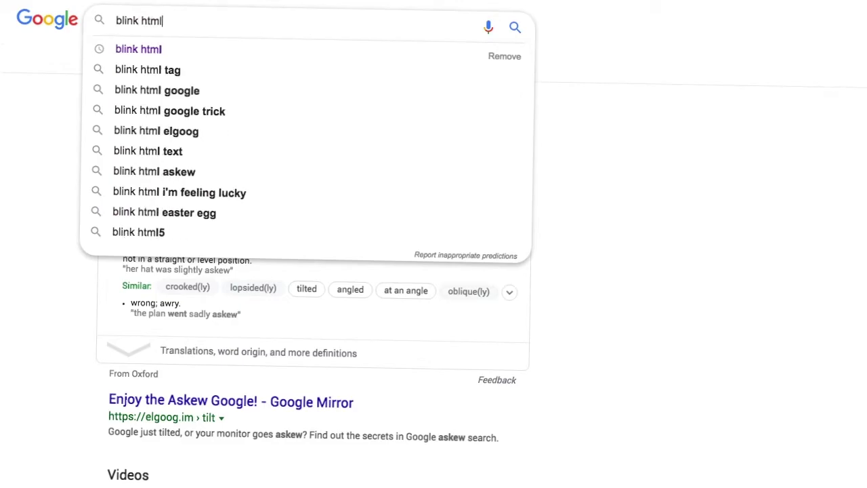
key(Return)
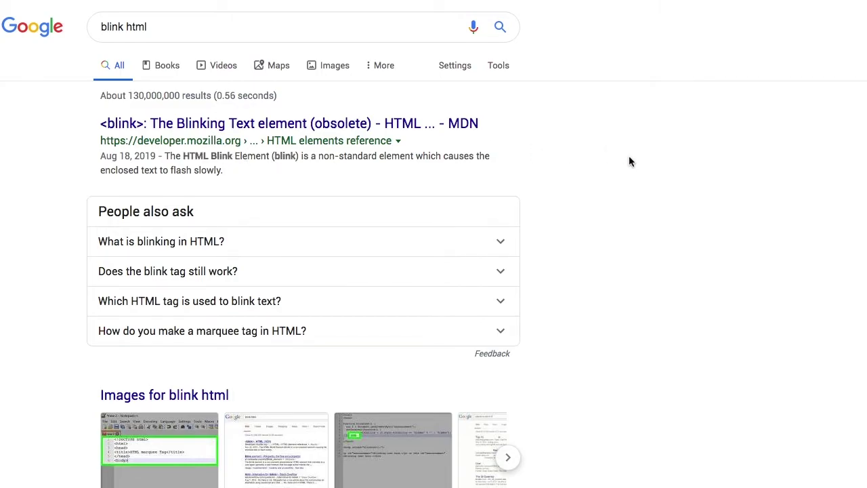
scroll(628, 155, down, 5)
scroll(629, 161, down, 2)
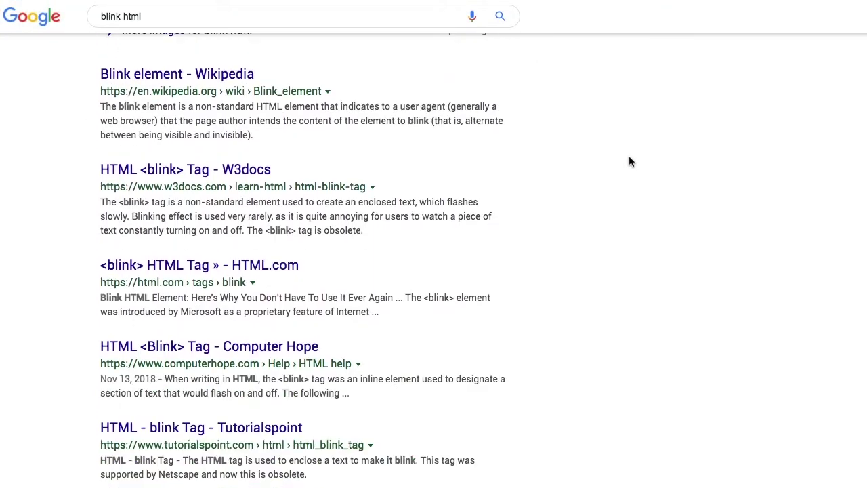
scroll(629, 161, down, 2)
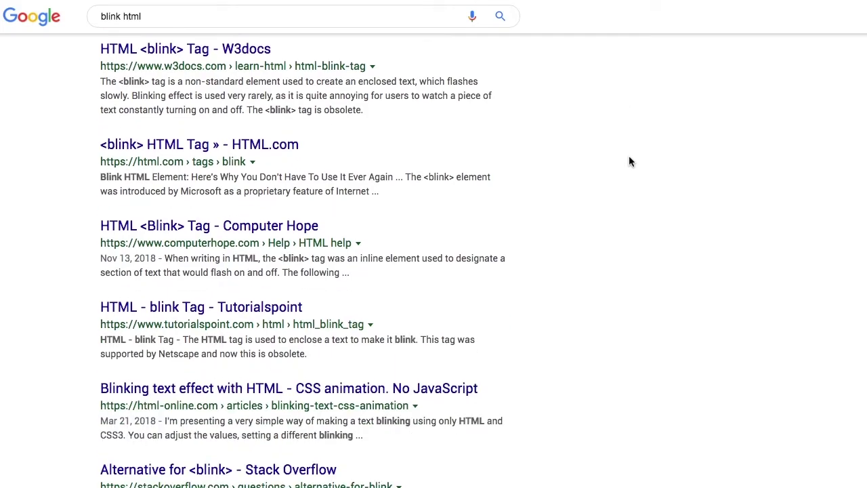
Replace the blink html query with google in 1998, run the search and look over the retro results page
scroll(629, 161, up, 9)
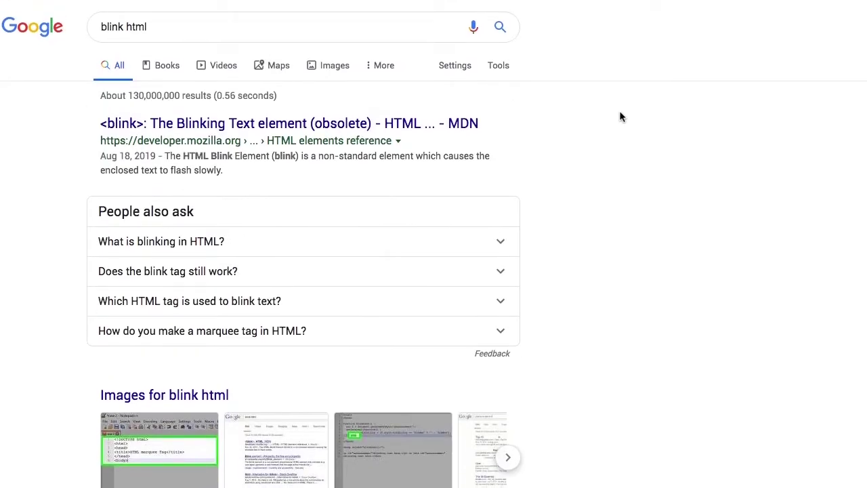
click(287, 30)
key(BackSpace)
key(BackSpace)
key(BackSpace)
key(BackSpace)
key(BackSpace)
key(BackSpace)
key(BackSpace)
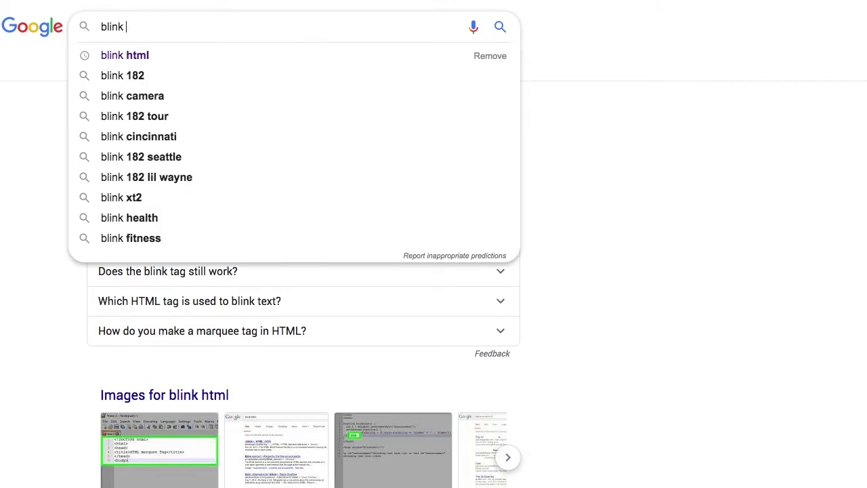
text(go)
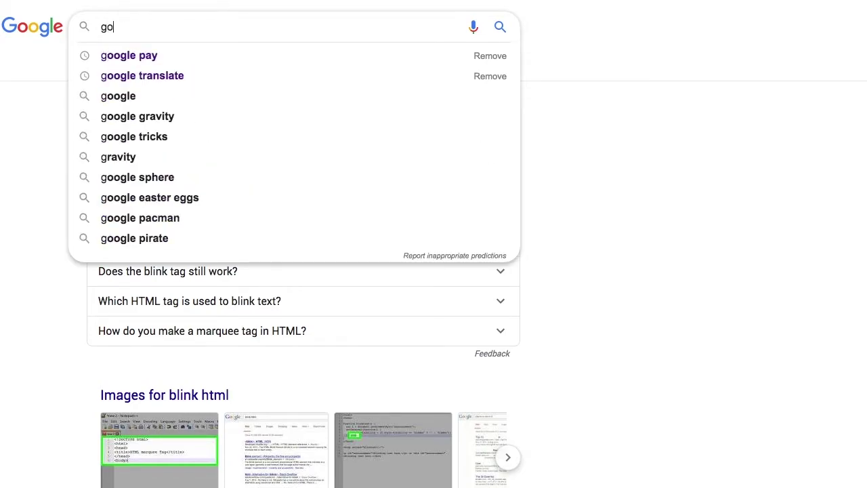
text(ogle in 1998)
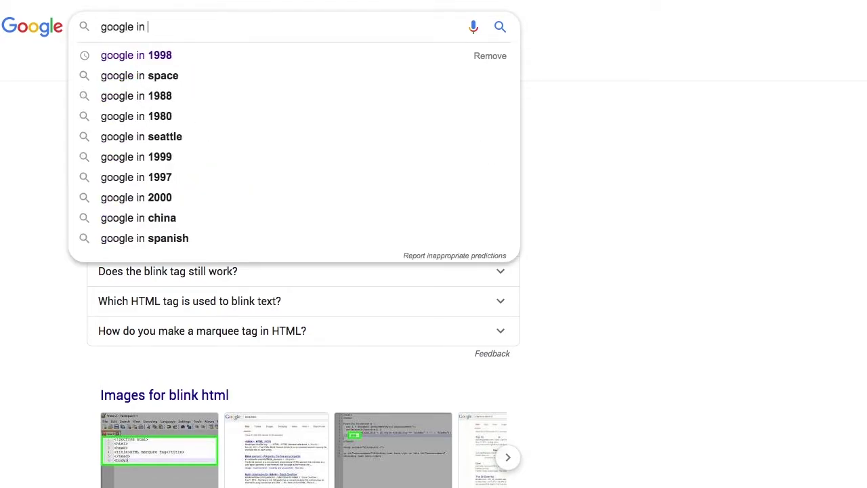
key(Return)
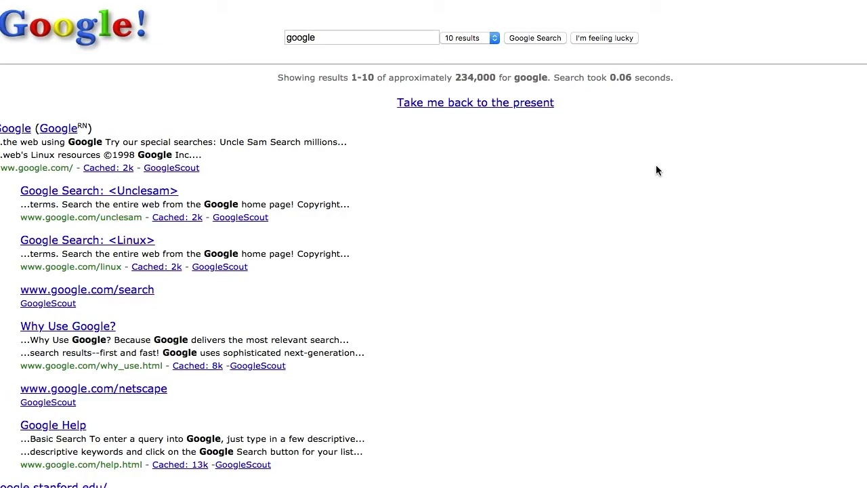
scroll(655, 170, down, 5)
scroll(656, 170, up, 5)
Replace the query on the retro Google page with the suggested marquee html and run the search
click(378, 40)
key(BackSpace)
key(BackSpace)
key(BackSpace)
key(BackSpace)
key(BackSpace)
key(BackSpace)
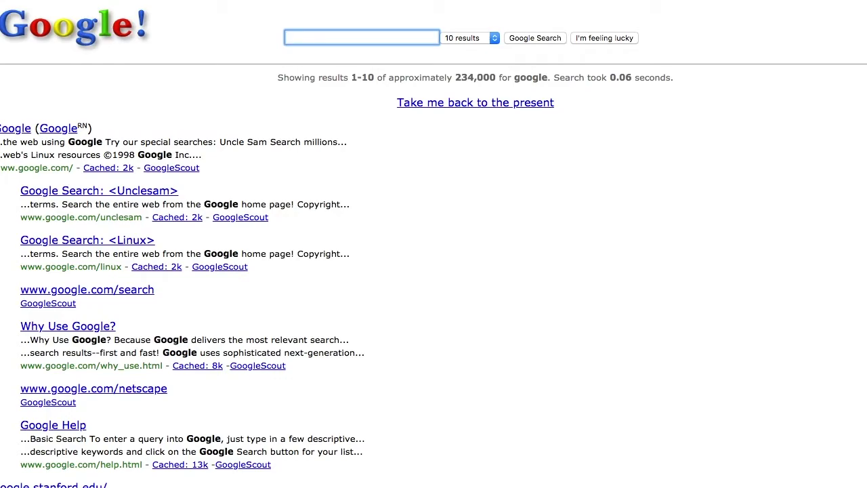
text(mar)
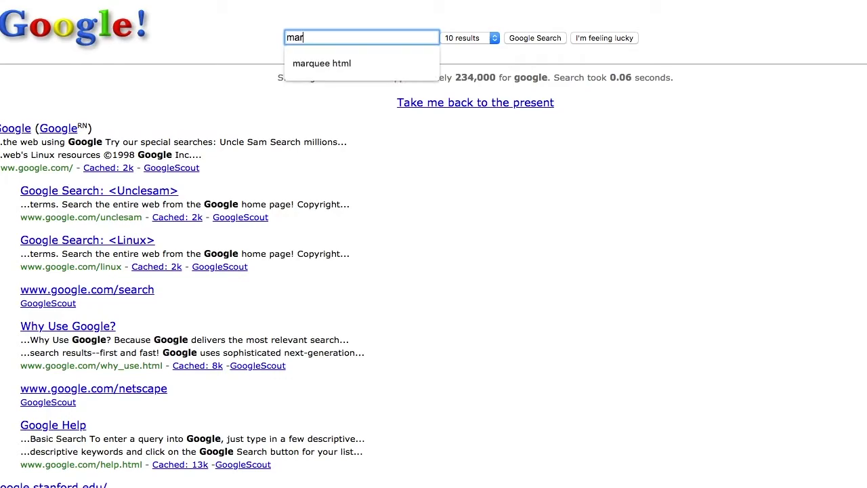
click(315, 73)
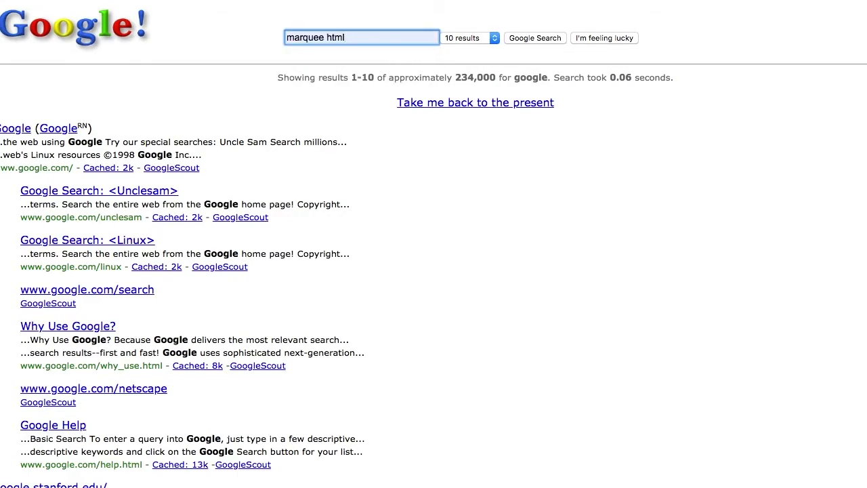
key(Return)
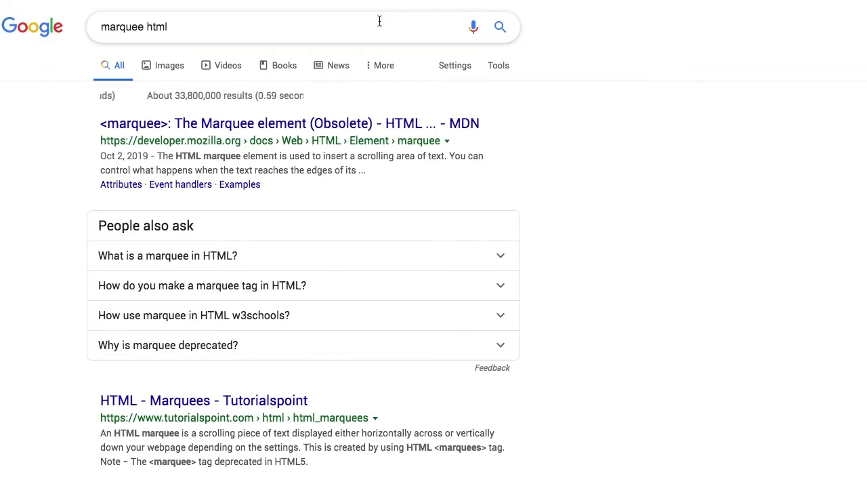
Clear the marquee html query and return to the empty Google home page
click(348, 28)
key(BackSpace)
key(BackSpace)
key(BackSpace)
key(BackSpace)
key(BackSpace)
key(BackSpace)
key(BackSpace)
key(BackSpace)
key(BackSpace)
key(BackSpace)
key(BackSpace)
key(BackSpace)
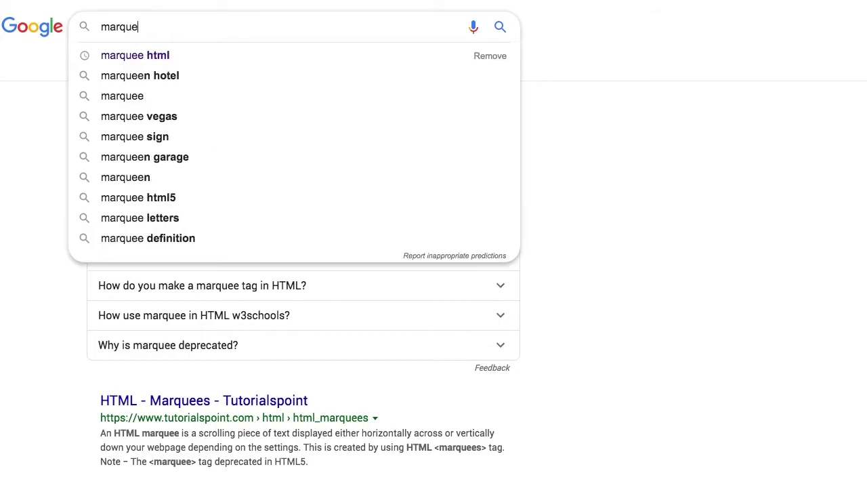
key(Return)
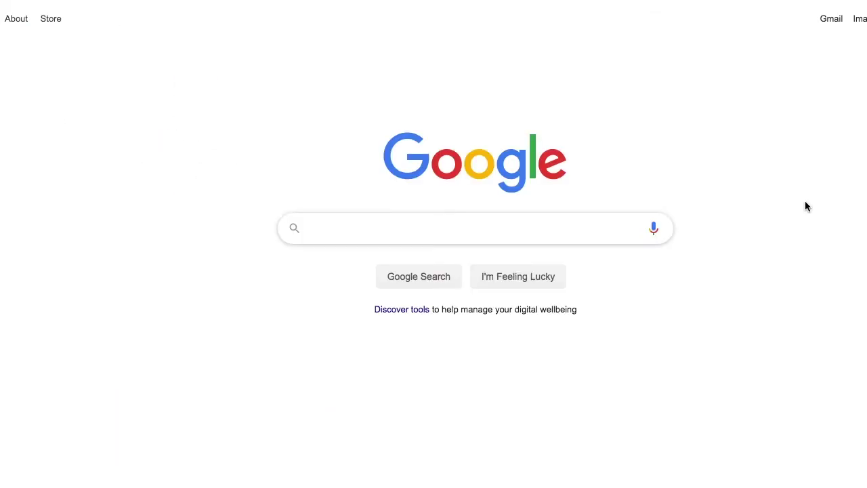